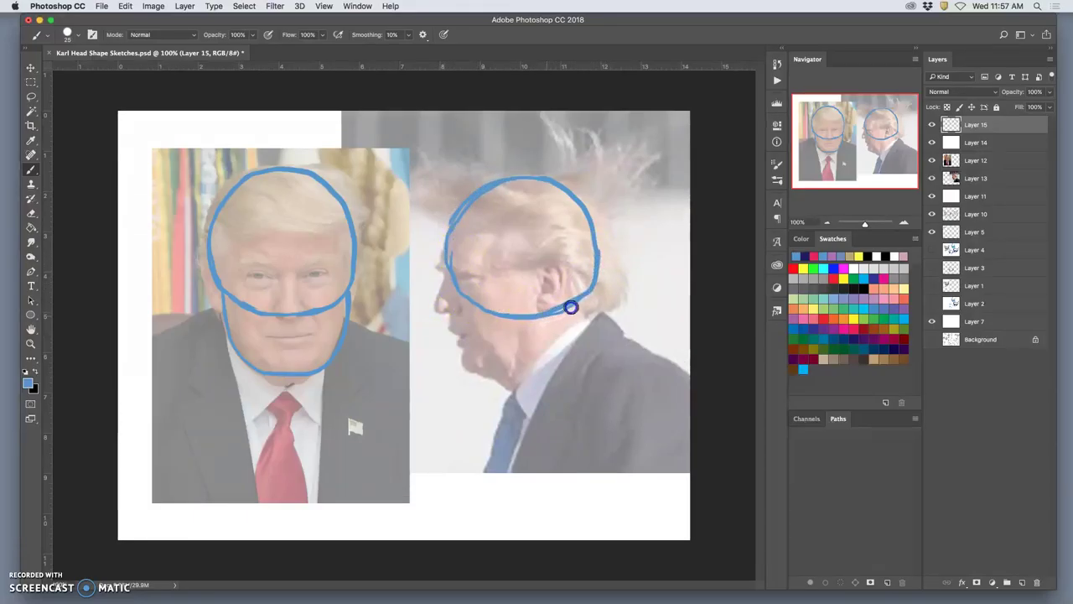
# Draw a vertical centre line down the front-view head and sketch the jaw shape below the profile's cranium circle.
pyautogui.moveTo(286, 172); pyautogui.dragTo(285, 374)
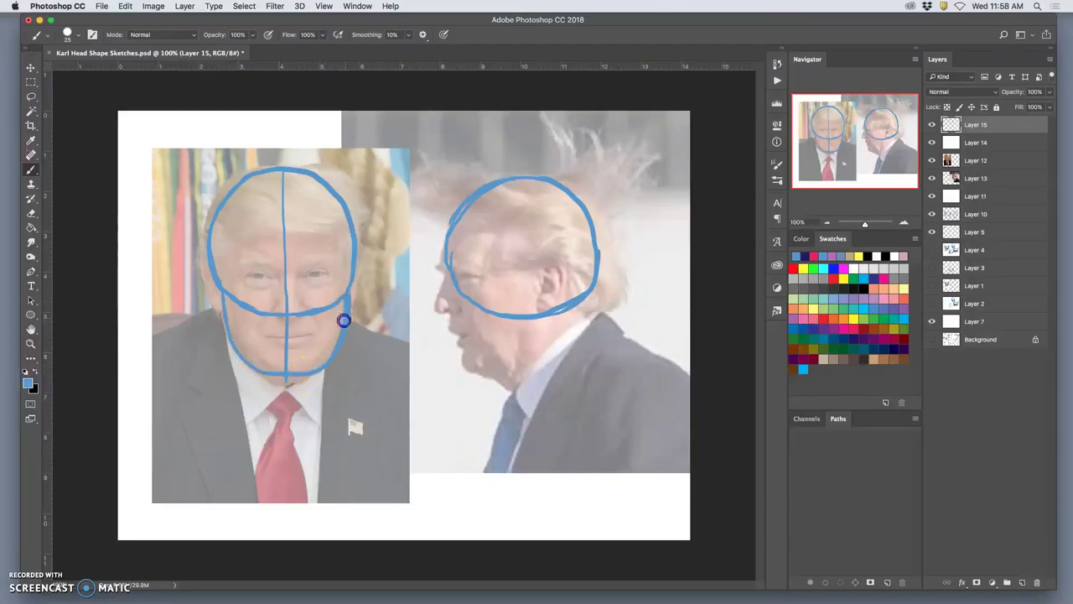
pyautogui.moveTo(344, 320)
pyautogui.mouseDown()
pyautogui.moveTo(310, 378)
pyautogui.moveTo(316, 366)
pyautogui.moveTo(264, 370)
pyautogui.moveTo(231, 332)
pyautogui.moveTo(289, 424)
pyautogui.moveTo(240, 336)
pyautogui.moveTo(260, 361)
pyautogui.mouseUp()
pyautogui.moveTo(453, 309); pyautogui.dragTo(457, 336)
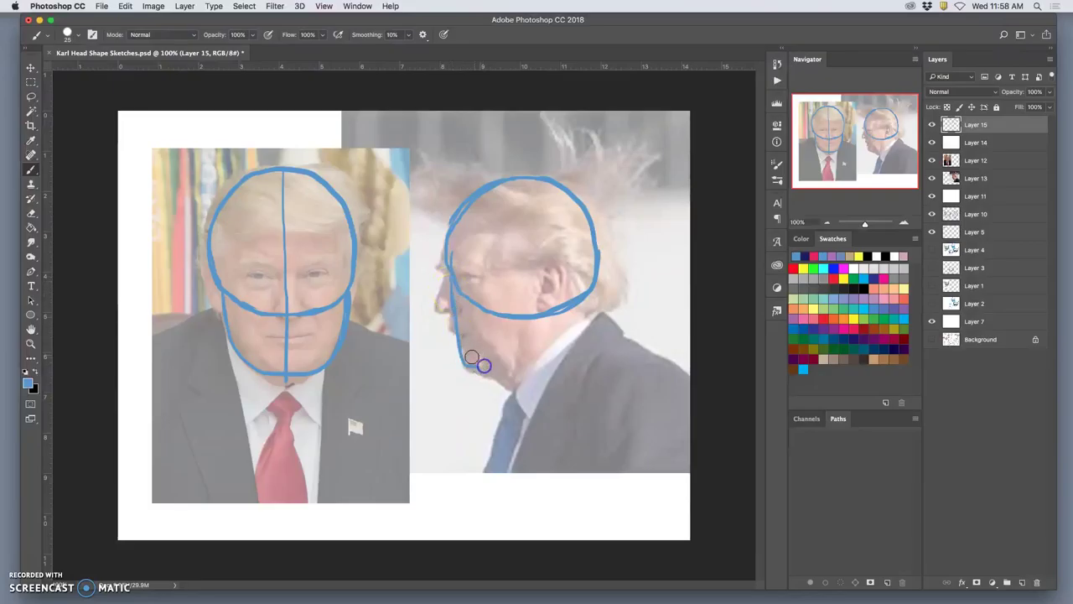
pyautogui.moveTo(496, 368)
pyautogui.mouseDown()
pyautogui.moveTo(530, 353)
pyautogui.moveTo(547, 319)
pyautogui.mouseUp()
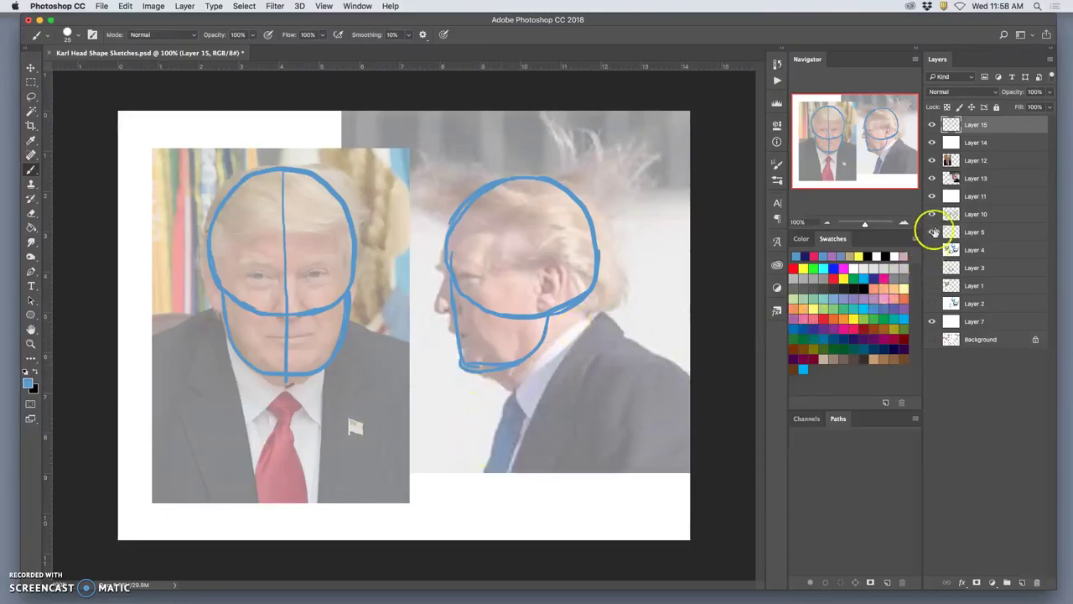
# Toggle the photo layers, Layer 12 and Layer 13, to compare the construction shapes with the references, leaving both hidden.
pyautogui.click(932, 160)
pyautogui.click(933, 177)
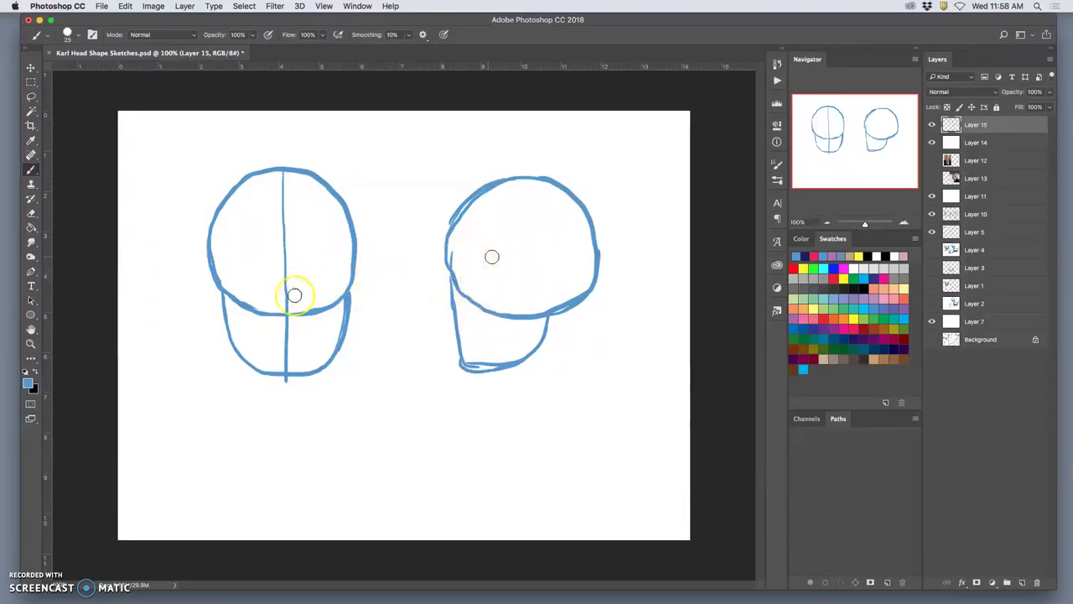
pyautogui.click(931, 160)
pyautogui.click(932, 178)
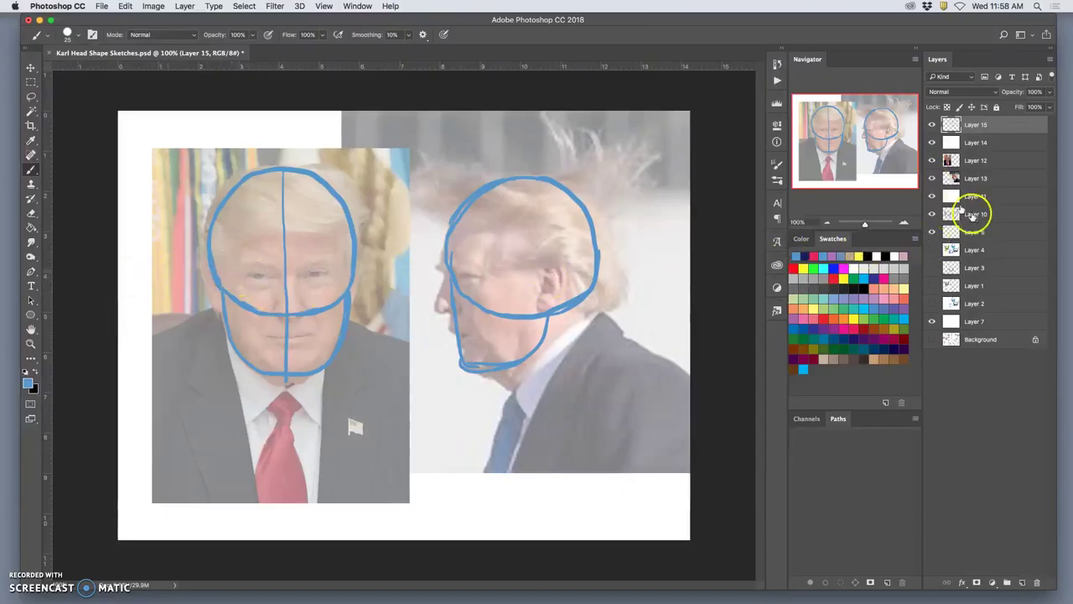
pyautogui.click(932, 178)
pyautogui.click(931, 160)
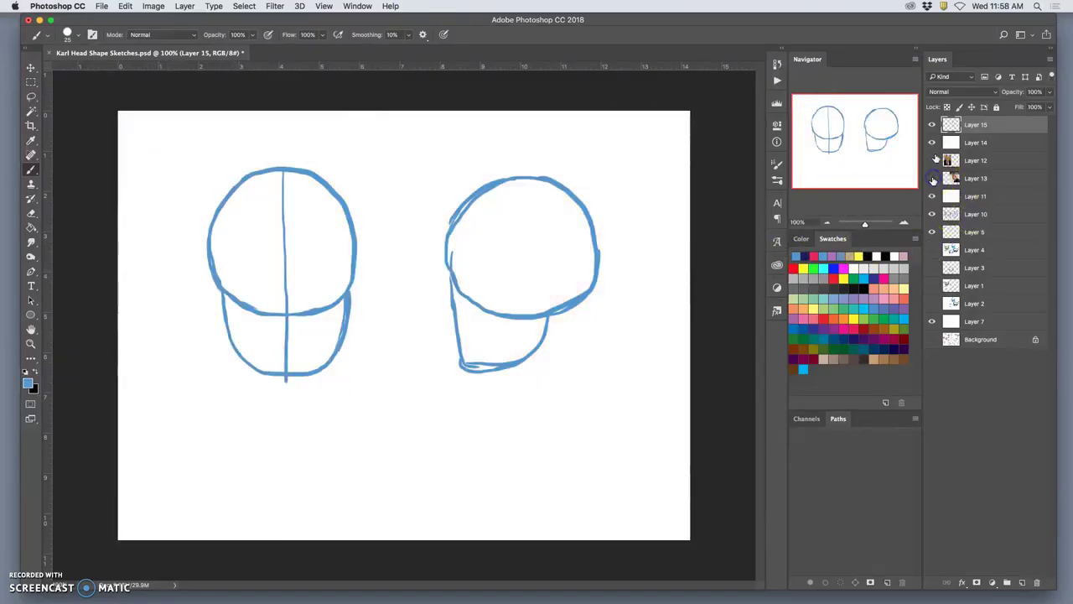
# Mark the front head's centre line at crown and chin, and draw a horizontal eye line across both heads.
pyautogui.click(280, 164)
pyautogui.keyDown('shift'); pyautogui.click(283, 374); pyautogui.keyUp('shift')
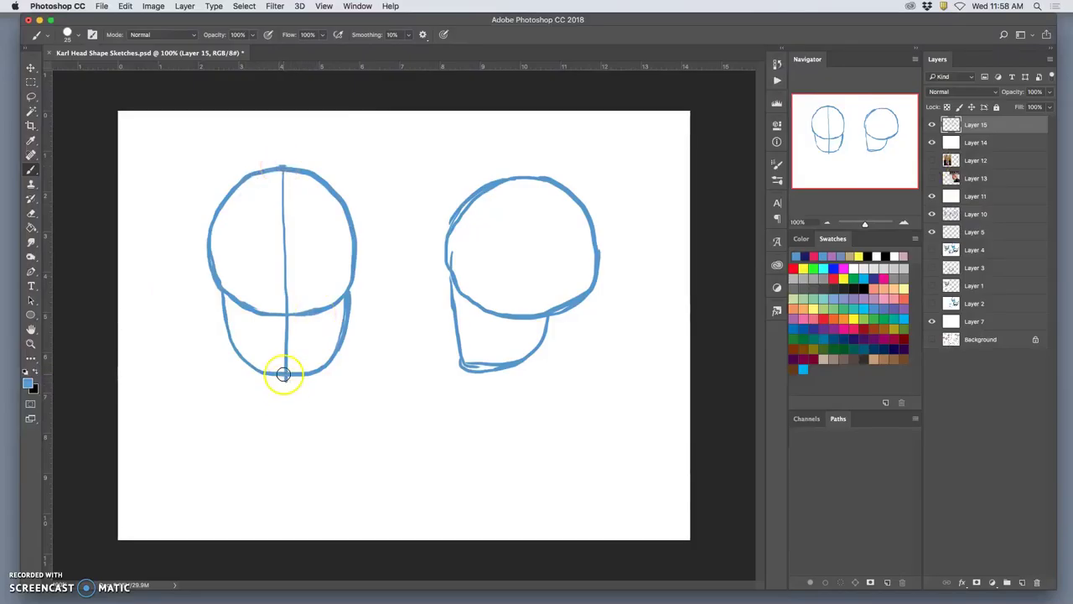
pyautogui.moveTo(304, 279)
pyautogui.mouseDown()
pyautogui.moveTo(240, 281)
pyautogui.moveTo(342, 276)
pyautogui.moveTo(244, 273)
pyautogui.mouseUp()
pyautogui.moveTo(179, 275); pyautogui.dragTo(327, 274)
pyautogui.moveTo(403, 273); pyautogui.dragTo(649, 268)
# Show photo Layers 12 and 13 again, circle the eye on the front face's left half, and check it without Layer 12.
pyautogui.click(931, 160)
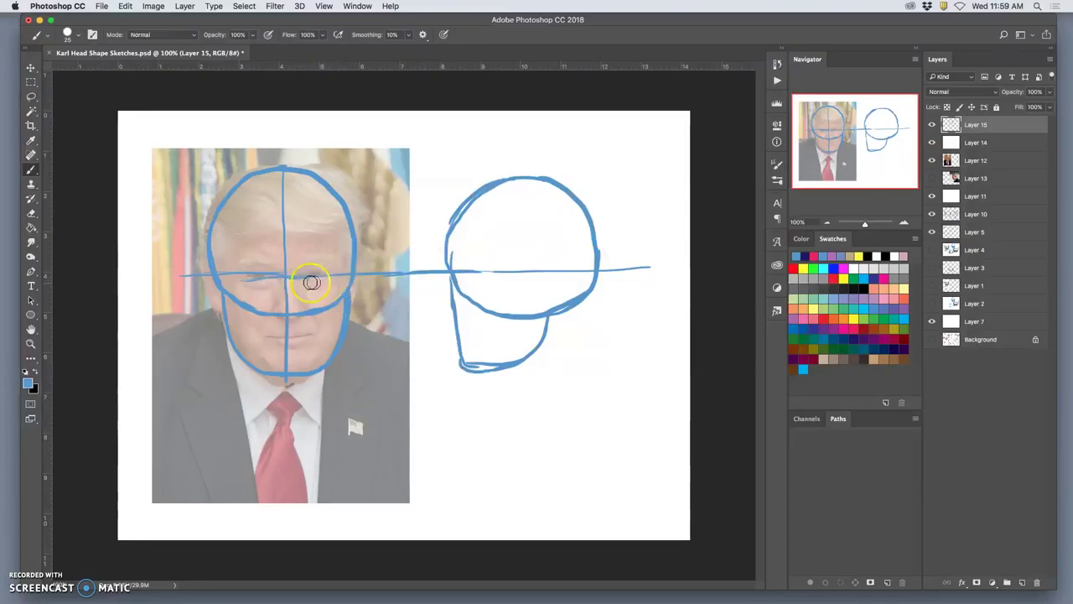
pyautogui.click(932, 177)
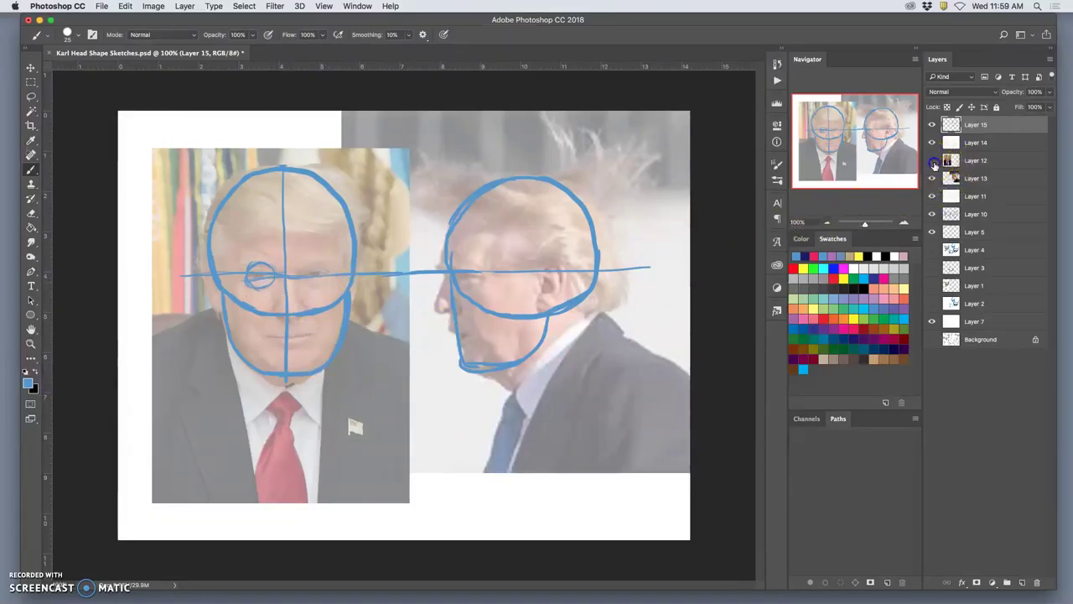
pyautogui.click(932, 160)
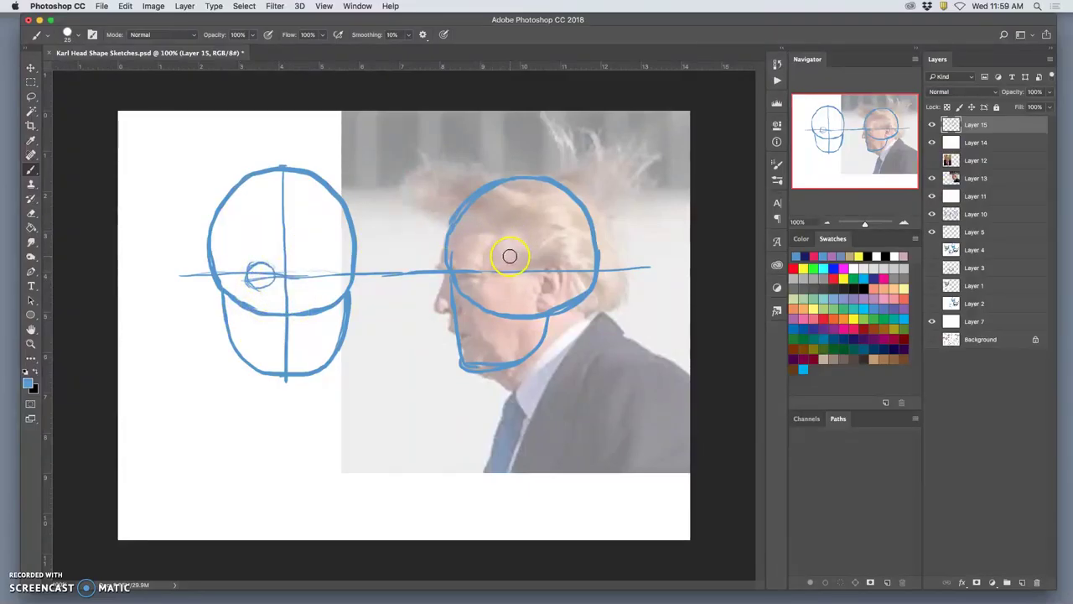
pyautogui.click(931, 160)
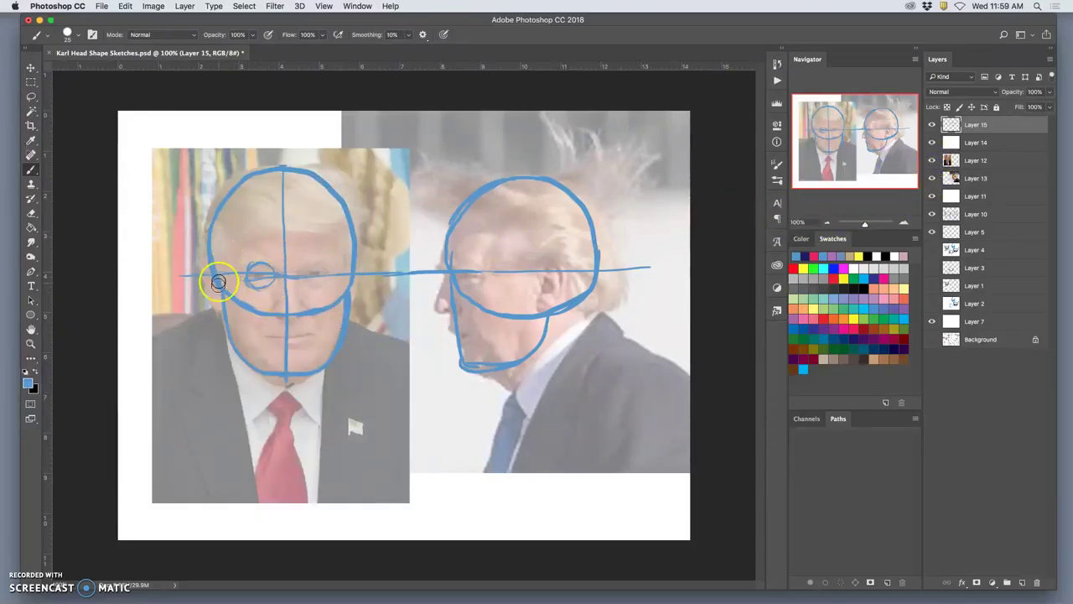
# Sketch eye-width arcs along the eye line across the front head and circle the second eye.
pyautogui.moveTo(215, 228)
pyautogui.mouseDown()
pyautogui.moveTo(214, 262)
pyautogui.moveTo(213, 246)
pyautogui.moveTo(232, 287)
pyautogui.moveTo(225, 264)
pyautogui.moveTo(215, 270)
pyautogui.moveTo(235, 252)
pyautogui.moveTo(247, 273)
pyautogui.moveTo(228, 254)
pyautogui.moveTo(246, 268)
pyautogui.moveTo(329, 273)
pyautogui.moveTo(321, 262)
pyautogui.moveTo(298, 274)
pyautogui.moveTo(225, 273)
pyautogui.moveTo(242, 259)
pyautogui.moveTo(276, 275)
pyautogui.moveTo(299, 257)
pyautogui.moveTo(305, 273)
pyautogui.moveTo(313, 262)
pyautogui.moveTo(322, 277)
pyautogui.moveTo(345, 265)
pyautogui.moveTo(352, 274)
pyautogui.moveTo(349, 254)
pyautogui.moveTo(540, 268)
pyautogui.moveTo(354, 255)
pyautogui.moveTo(298, 275)
pyautogui.mouseUp()
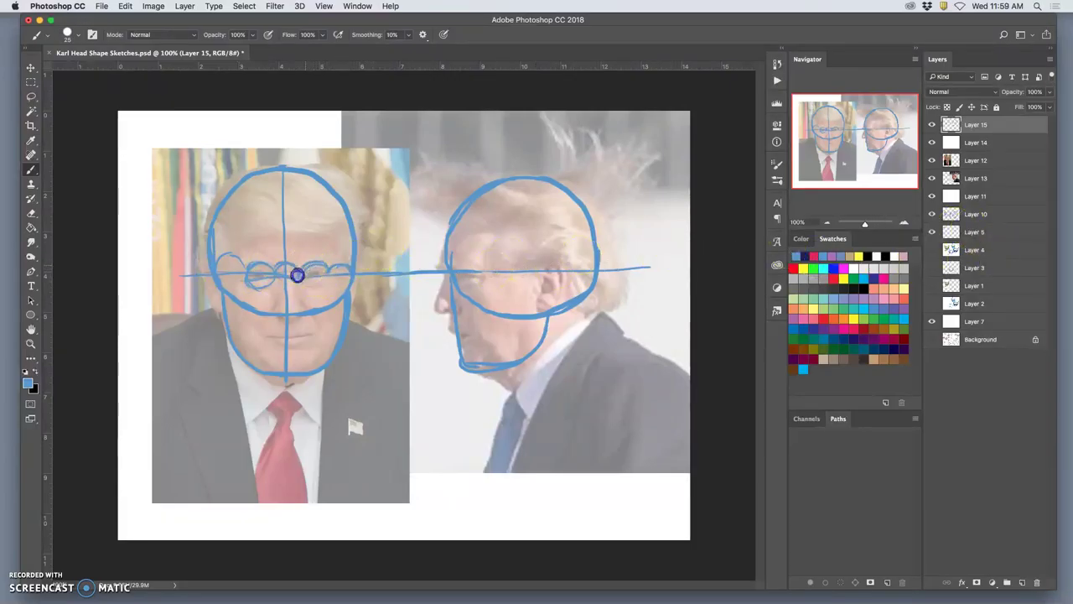
pyautogui.click(301, 278)
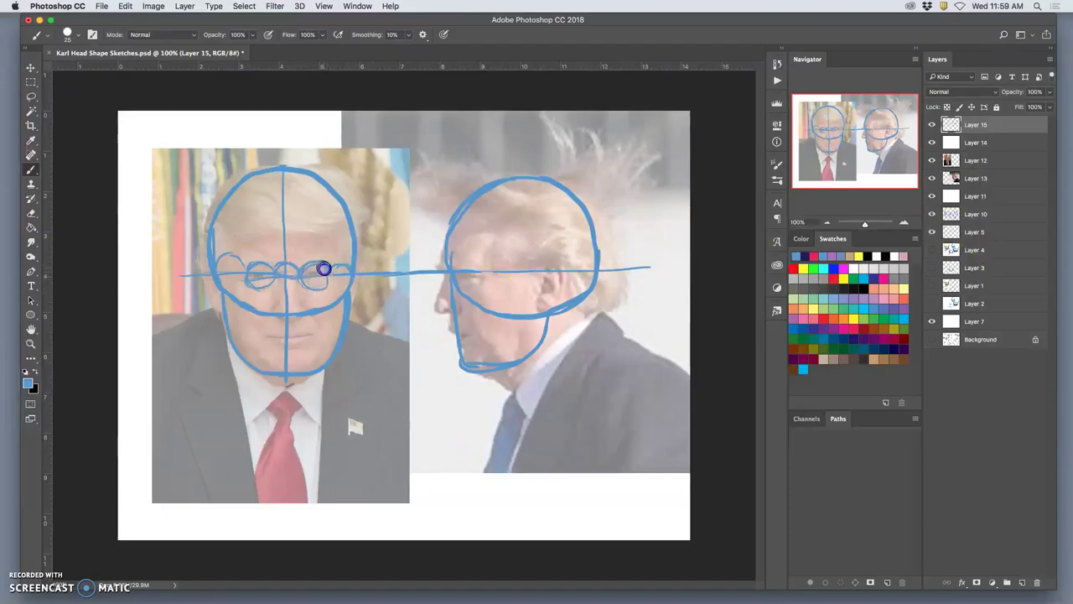
pyautogui.moveTo(329, 278); pyautogui.dragTo(306, 290)
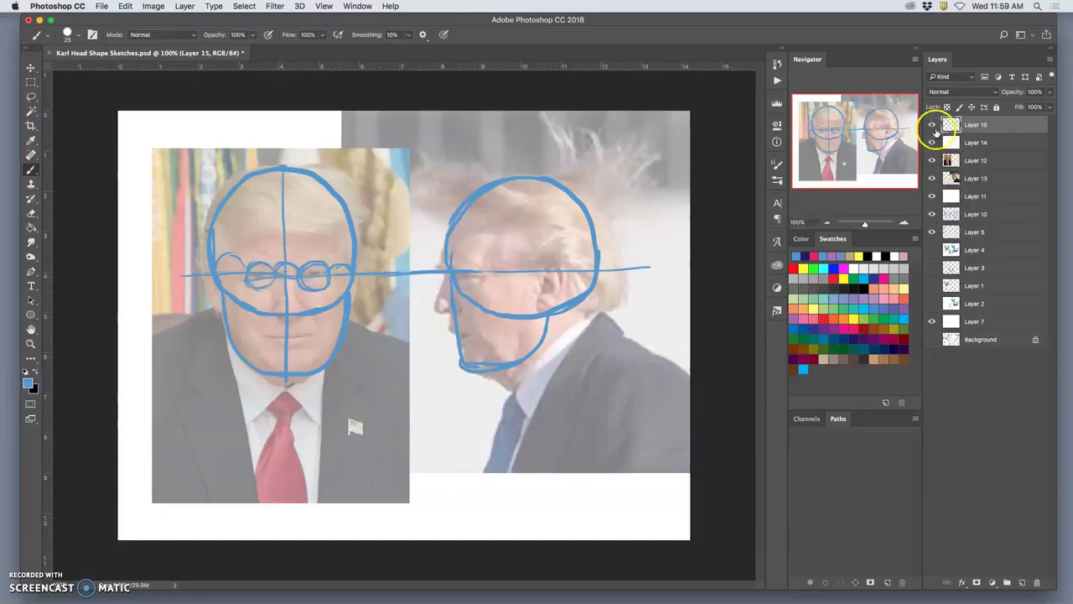
# Hide Layer 12, redraw the front head's left edge slightly further in, and erase the old outer line.
pyautogui.click(932, 160)
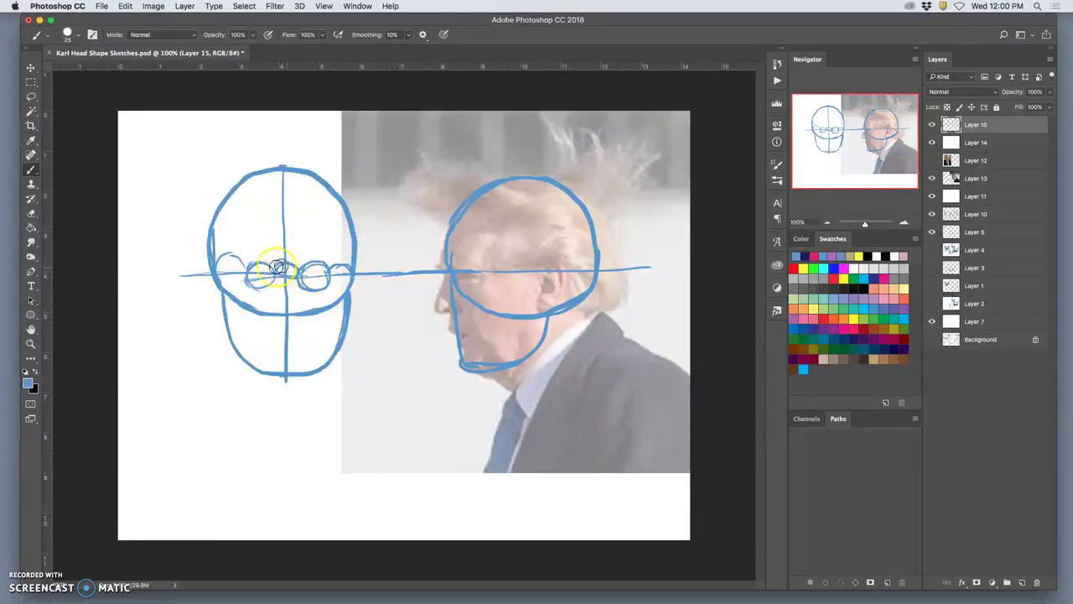
pyautogui.click(271, 273)
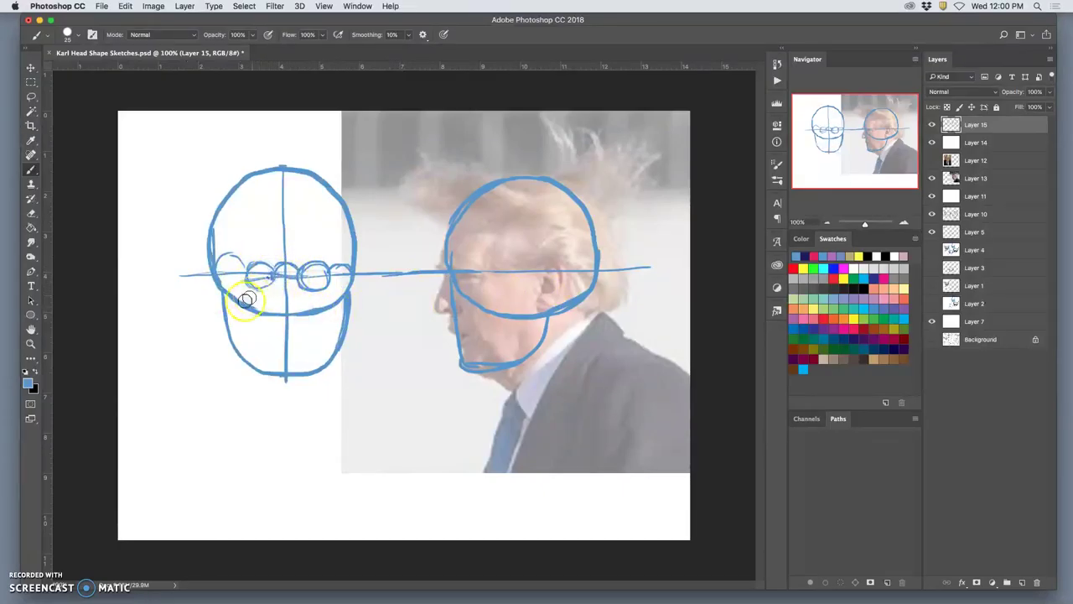
pyautogui.click(218, 269)
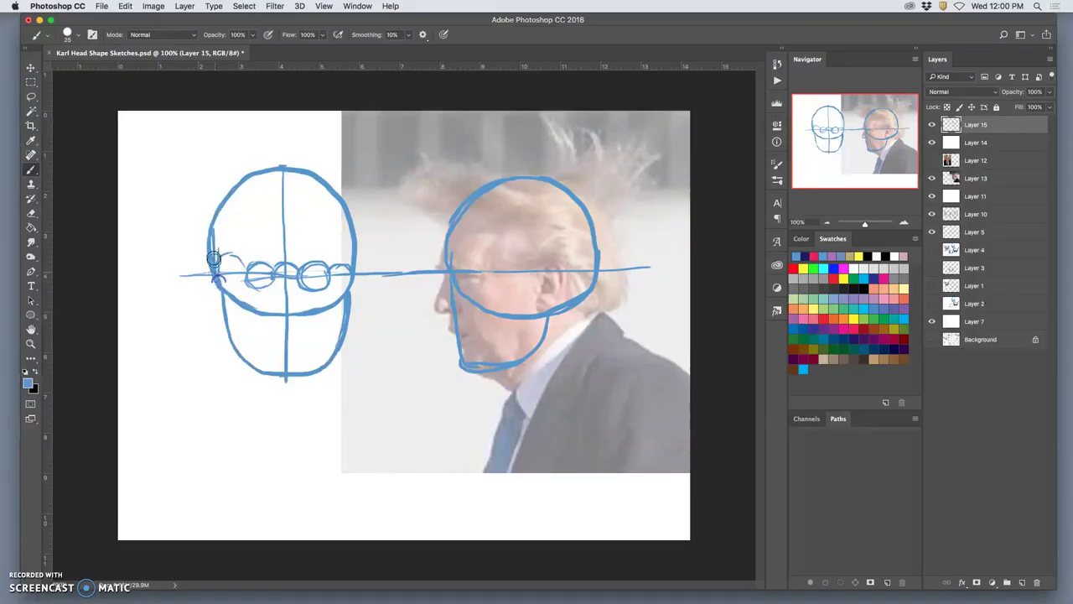
pyautogui.moveTo(214, 258); pyautogui.dragTo(220, 278)
pyautogui.moveTo(222, 232); pyautogui.dragTo(221, 271)
pyautogui.moveTo(221, 223)
pyautogui.mouseDown()
pyautogui.moveTo(216, 273)
pyautogui.moveTo(229, 202)
pyautogui.moveTo(218, 225)
pyautogui.mouseUp()
pyautogui.moveTo(239, 187); pyautogui.dragTo(214, 239)
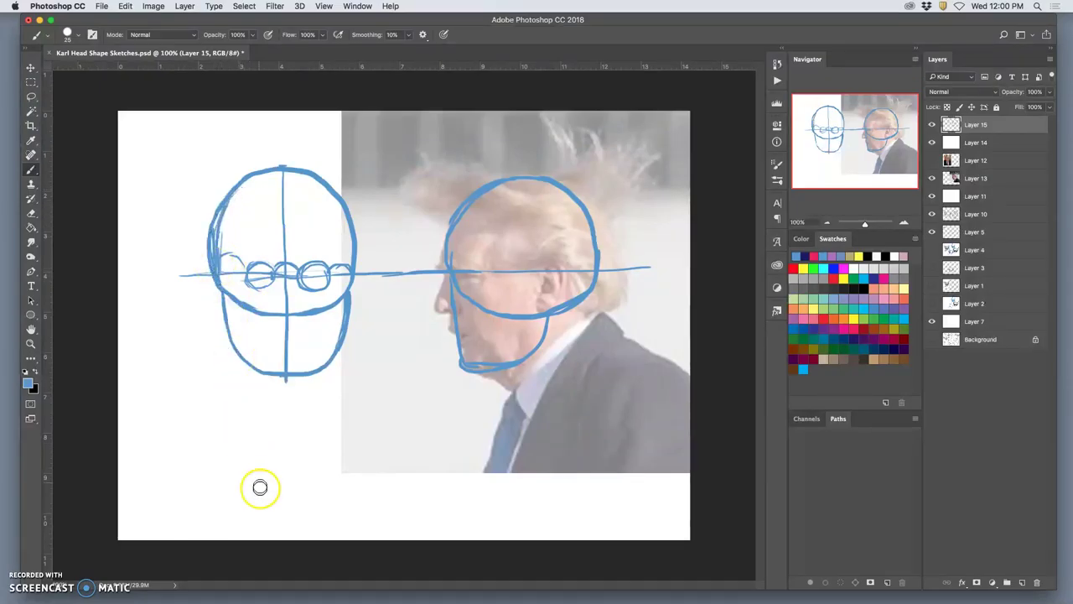
pyautogui.click(31, 212)
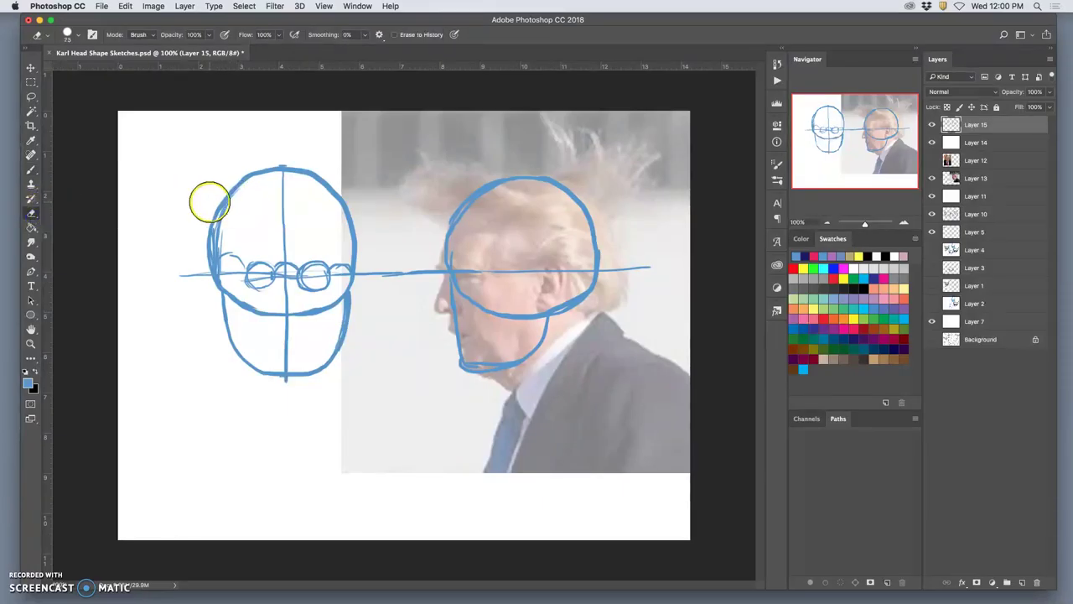
pyautogui.moveTo(209, 202)
pyautogui.mouseDown()
pyautogui.moveTo(203, 273)
pyautogui.moveTo(204, 243)
pyautogui.moveTo(212, 289)
pyautogui.moveTo(228, 184)
pyautogui.mouseUp()
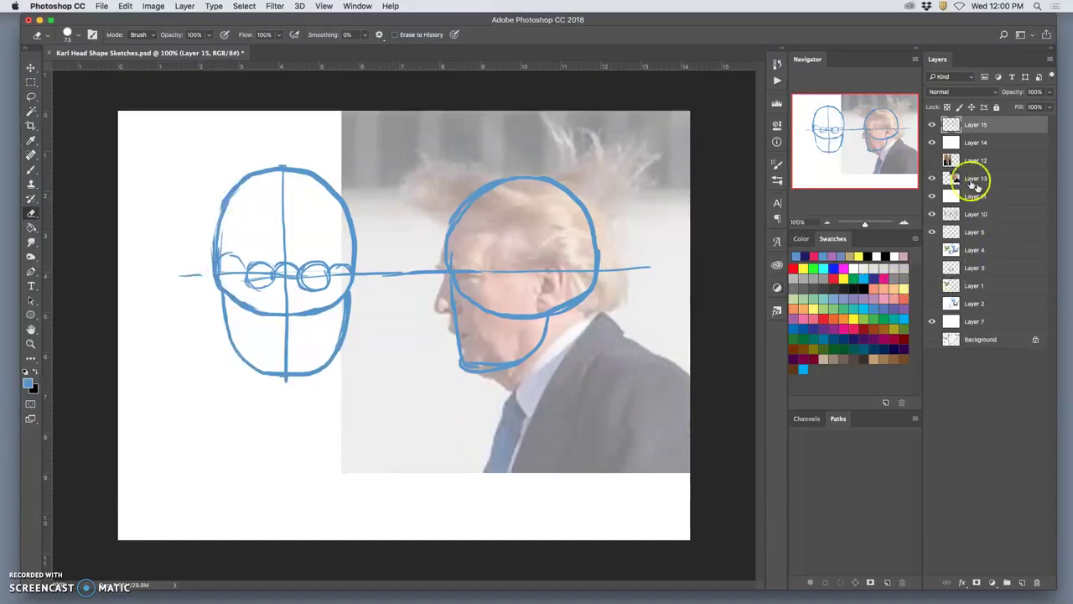
# Try shading one eye socket and the nose cavity on the front head while checking against Layer 12, and undo the shading.
pyautogui.click(932, 160)
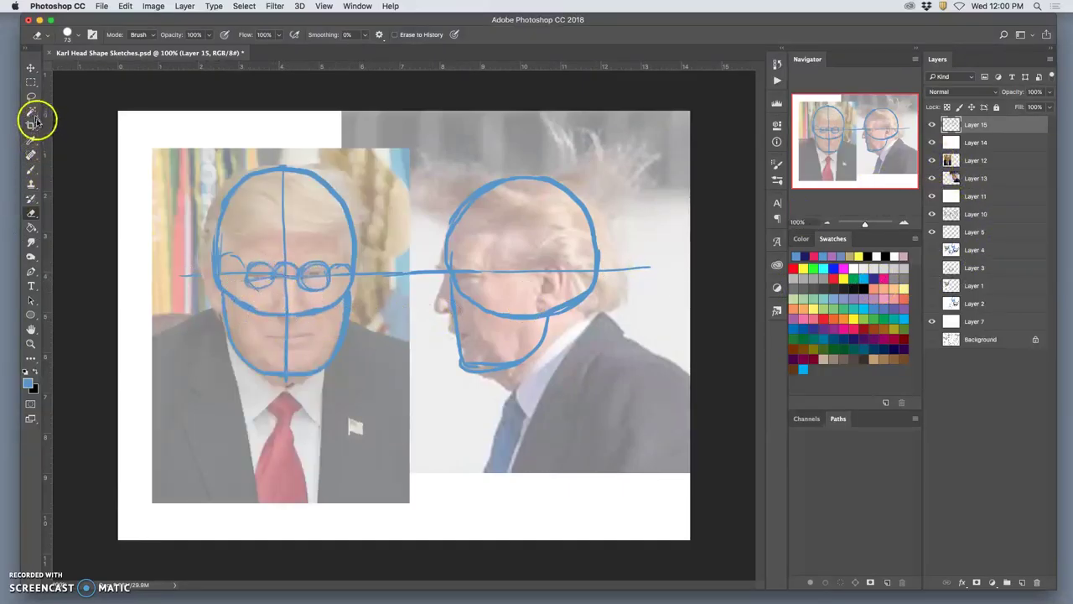
pyautogui.click(31, 169)
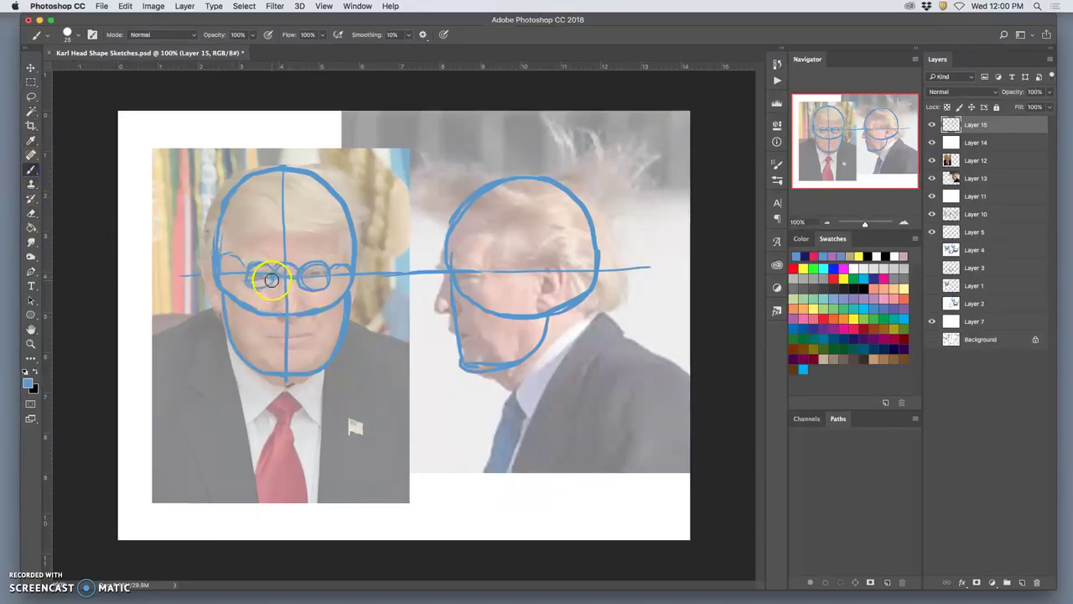
pyautogui.click(932, 161)
pyautogui.click(933, 160)
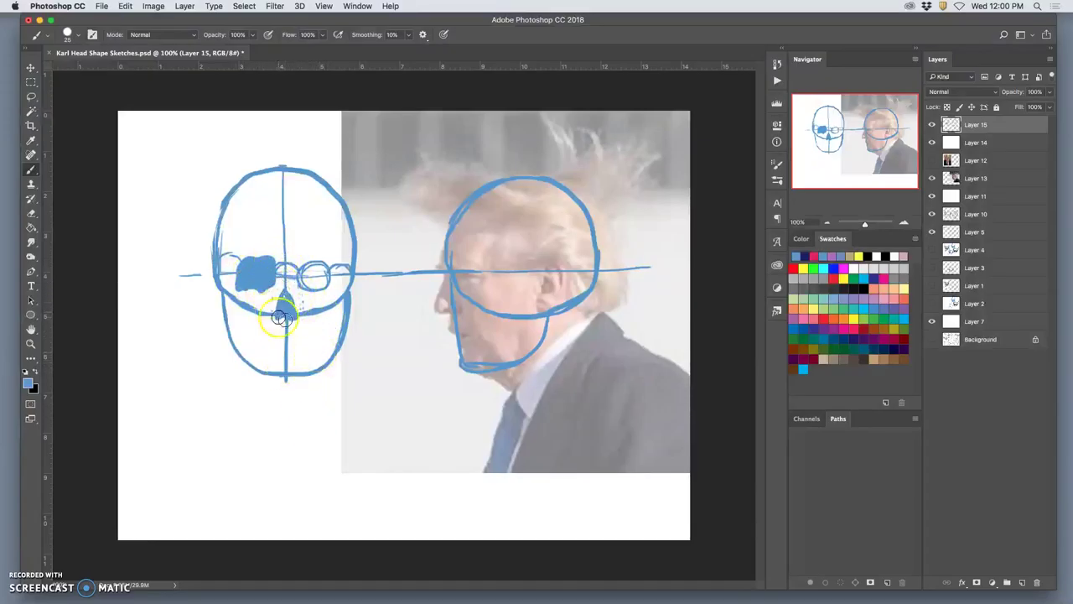
pyautogui.moveTo(275, 302); pyautogui.dragTo(285, 303)
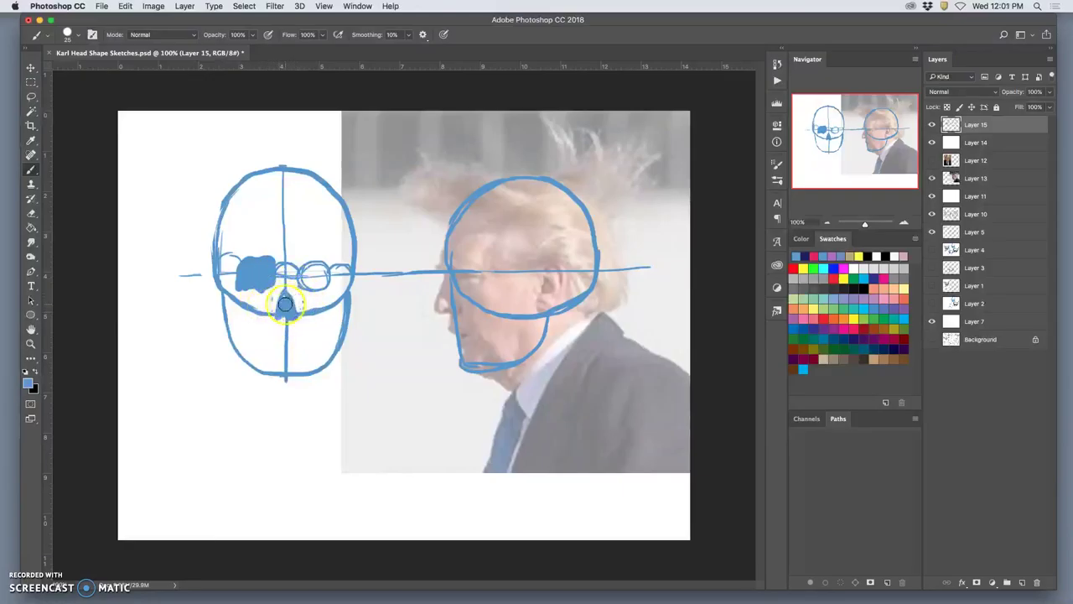
pyautogui.press('super+z')
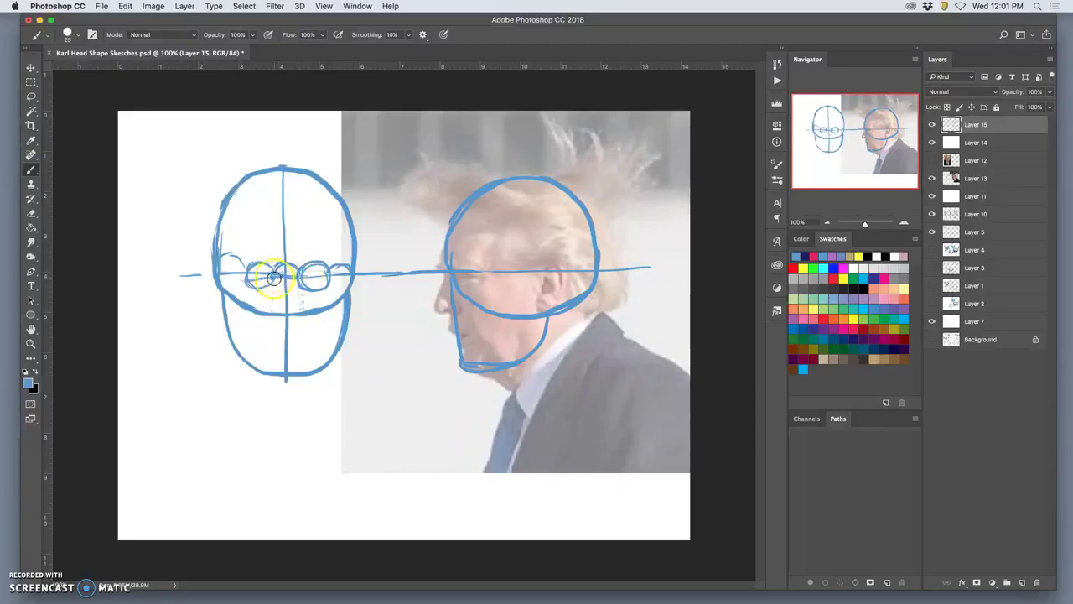
# Draw dotted vertical guides from the inner eye corners to the nose base and extend the eye line left of the front head.
pyautogui.moveTo(273, 277); pyautogui.dragTo(271, 282)
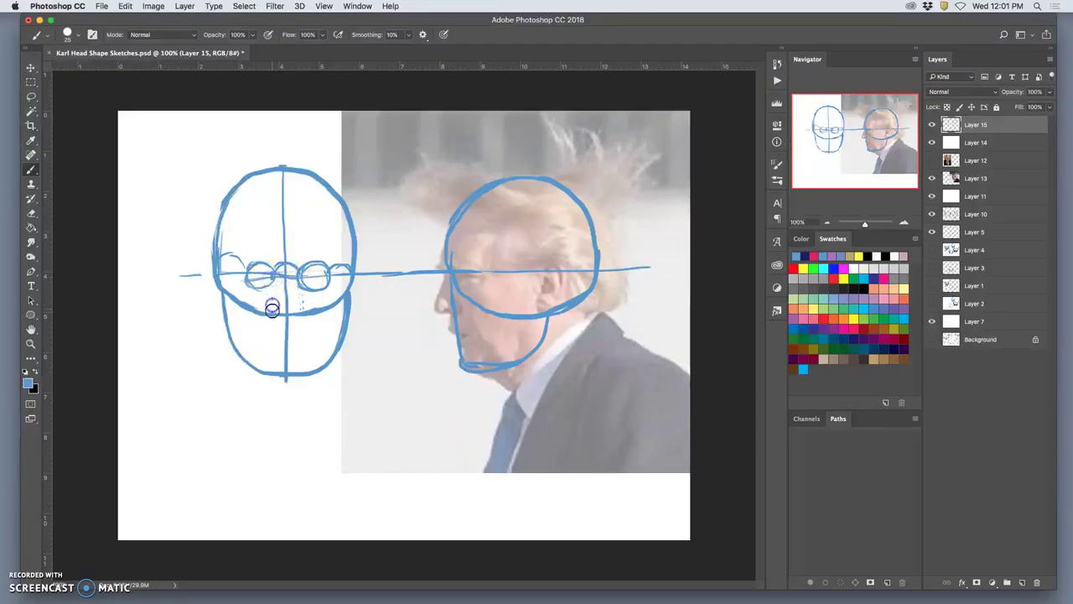
pyautogui.click(298, 280)
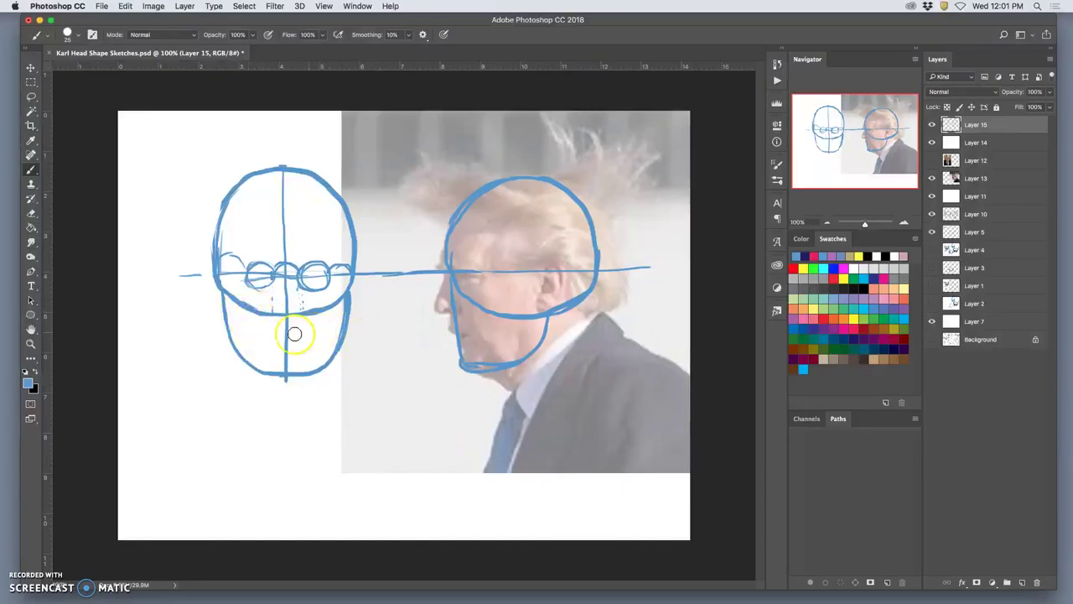
pyautogui.moveTo(180, 274)
pyautogui.mouseDown()
pyautogui.moveTo(219, 273)
pyautogui.moveTo(191, 274)
pyautogui.mouseUp()
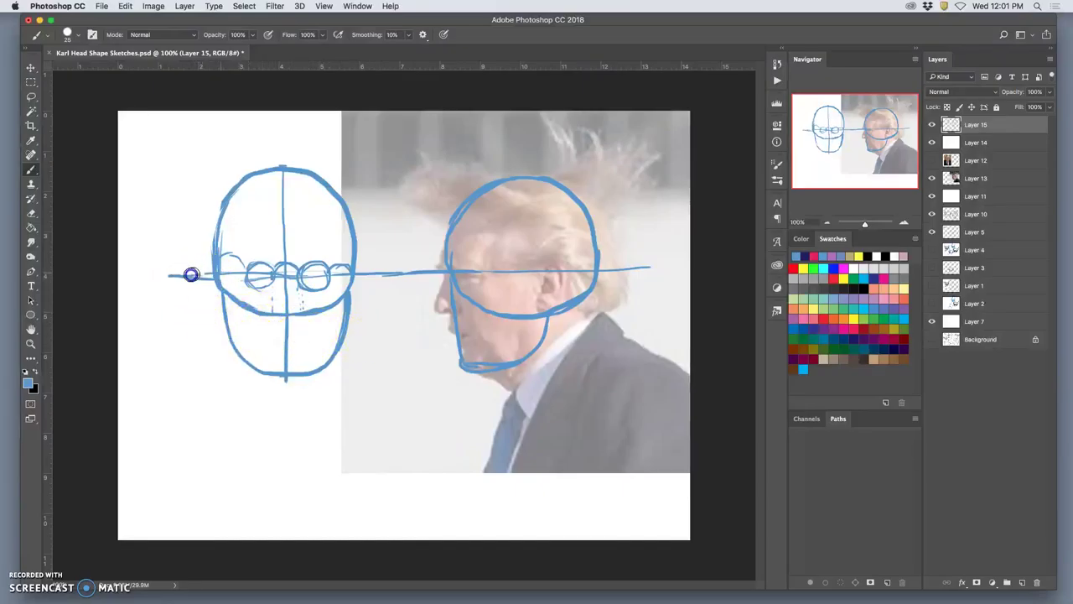
pyautogui.click(142, 273)
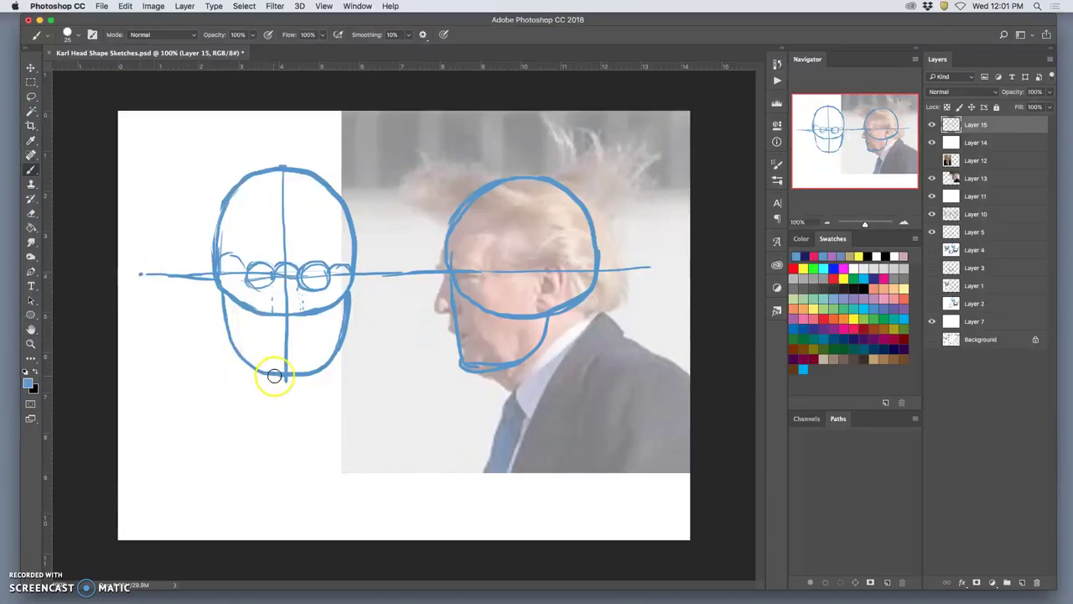
# Draw horizontal guides through the chin and nose base of both heads, and toggle Layer 12 to check their alignment.
pyautogui.moveTo(277, 372); pyautogui.dragTo(155, 368)
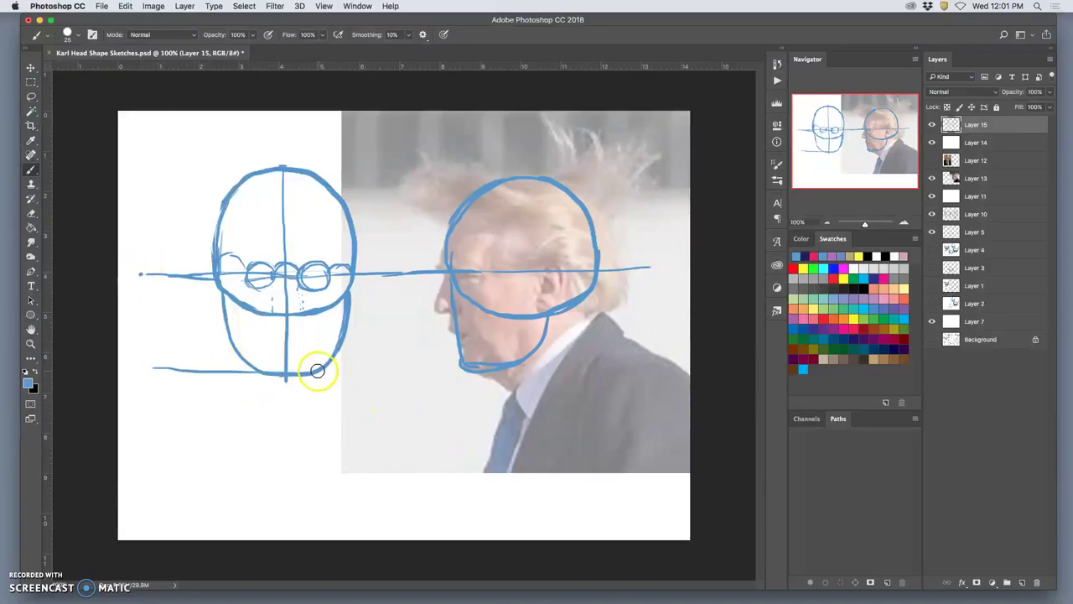
pyautogui.moveTo(318, 370); pyautogui.dragTo(662, 385)
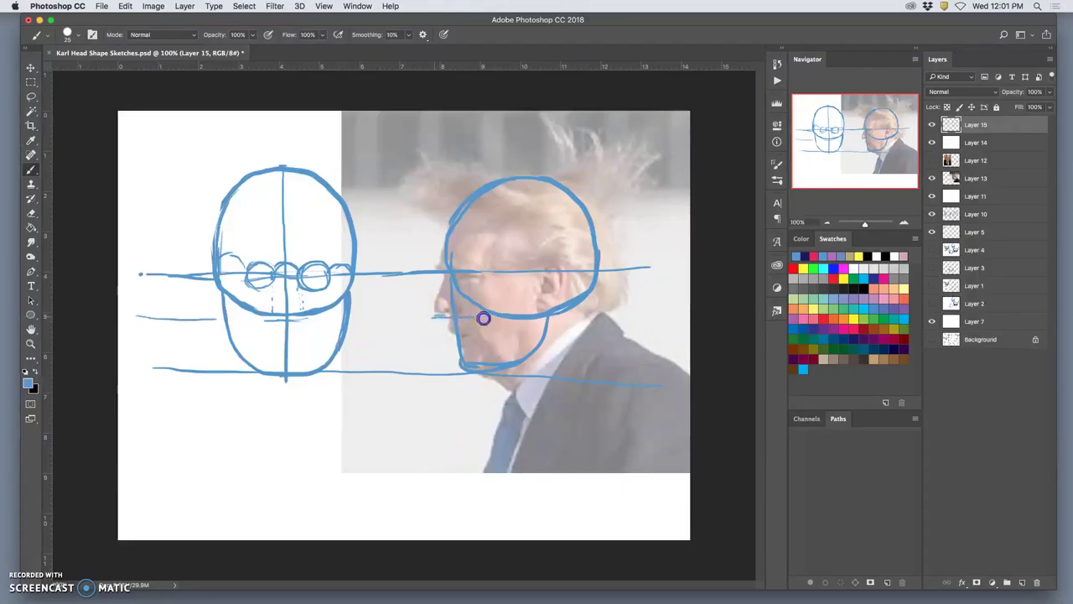
pyautogui.moveTo(448, 314); pyautogui.dragTo(645, 321)
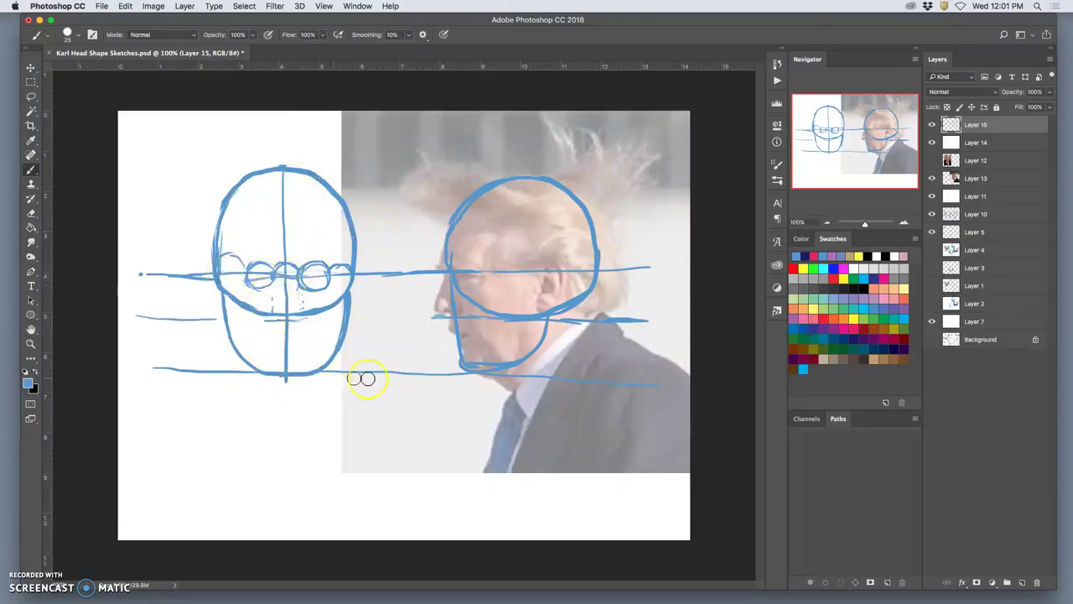
pyautogui.moveTo(391, 317); pyautogui.dragTo(449, 319)
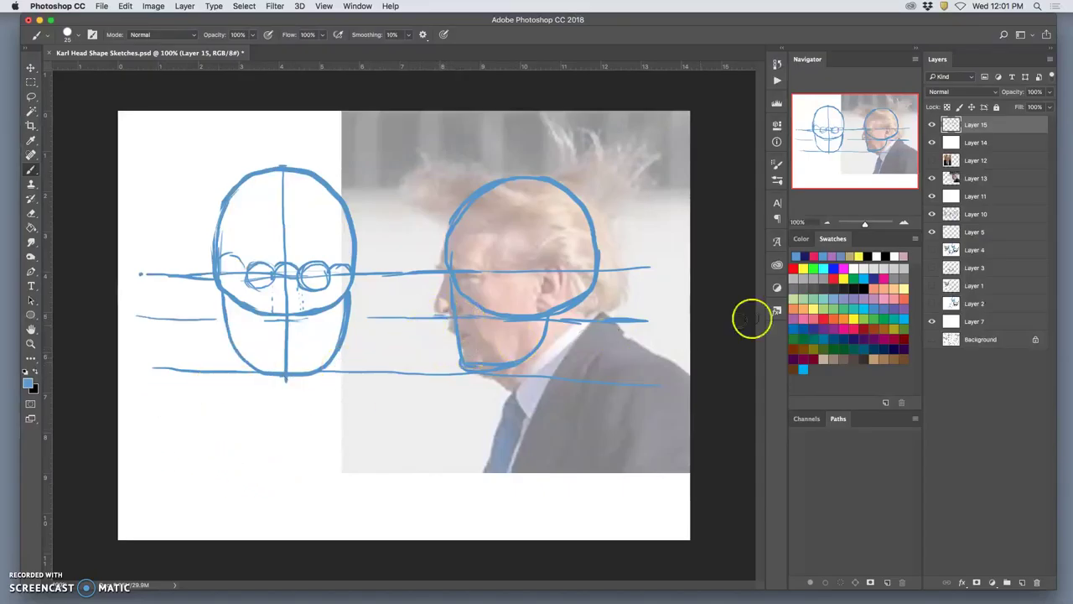
pyautogui.click(932, 160)
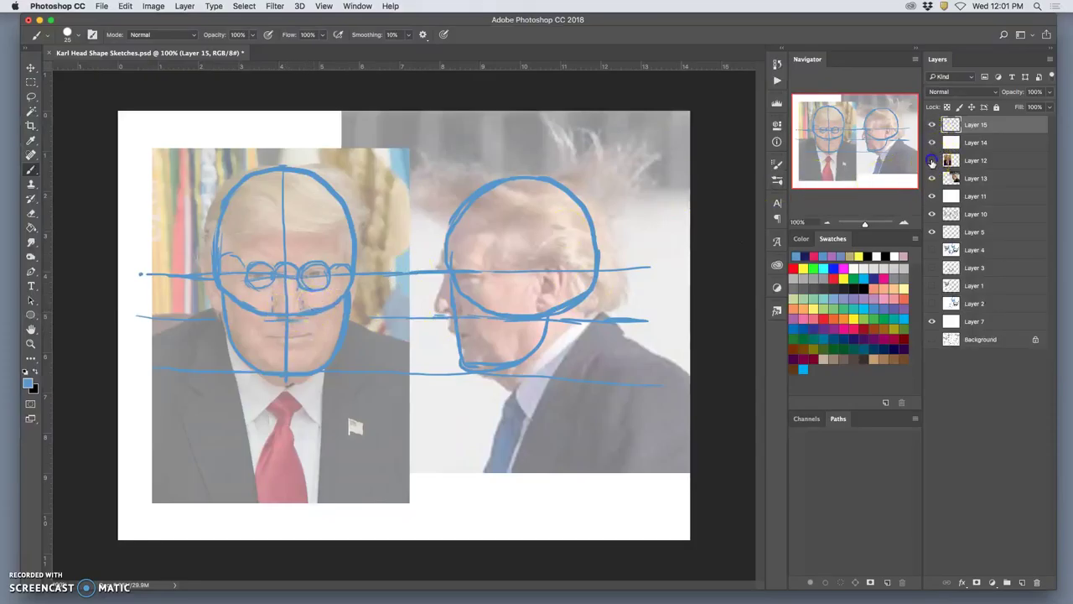
pyautogui.click(931, 160)
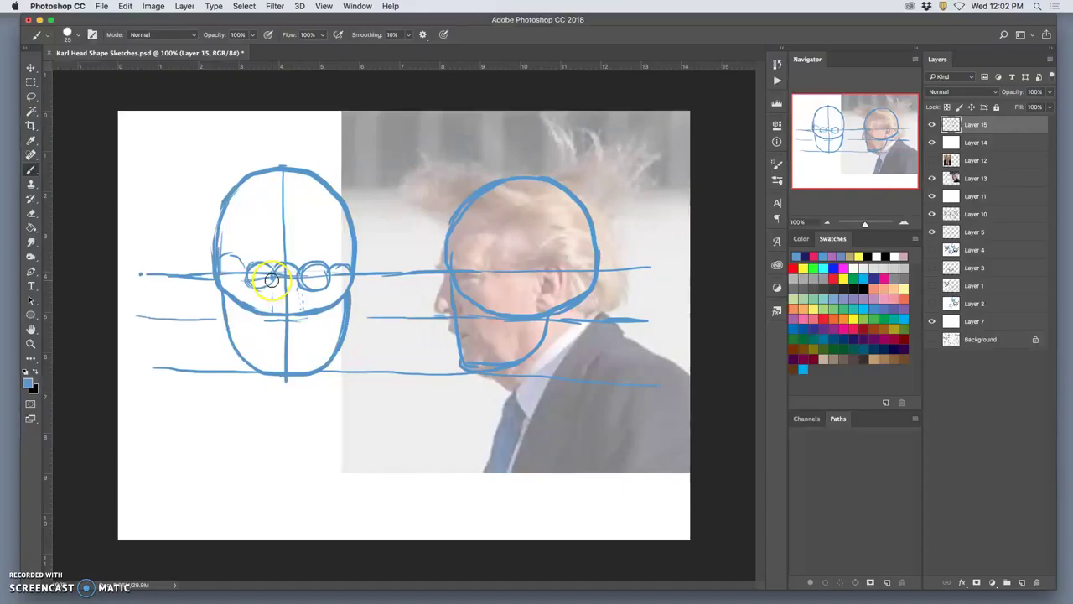
# Draw solid vertical guides from the inner eye corners to the nose base on the front head, reinforcing the base line.
pyautogui.moveTo(272, 280)
pyautogui.mouseDown()
pyautogui.moveTo(272, 295)
pyautogui.moveTo(271, 278)
pyautogui.mouseUp()
pyautogui.click(301, 286)
pyautogui.moveTo(272, 312); pyautogui.dragTo(272, 270)
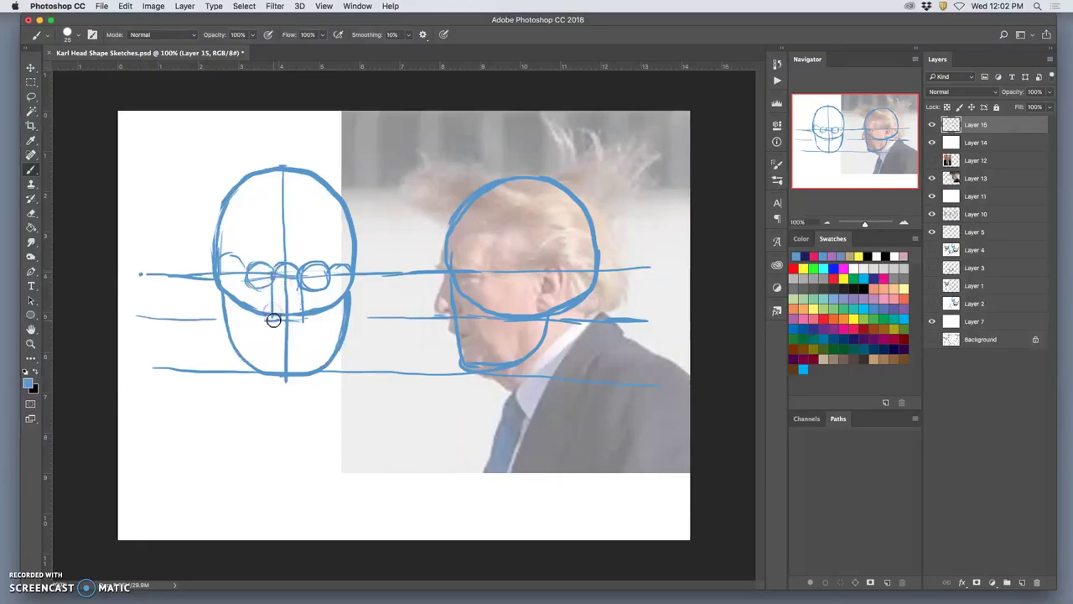
pyautogui.moveTo(290, 318); pyautogui.dragTo(299, 319)
pyautogui.moveTo(303, 297); pyautogui.dragTo(297, 314)
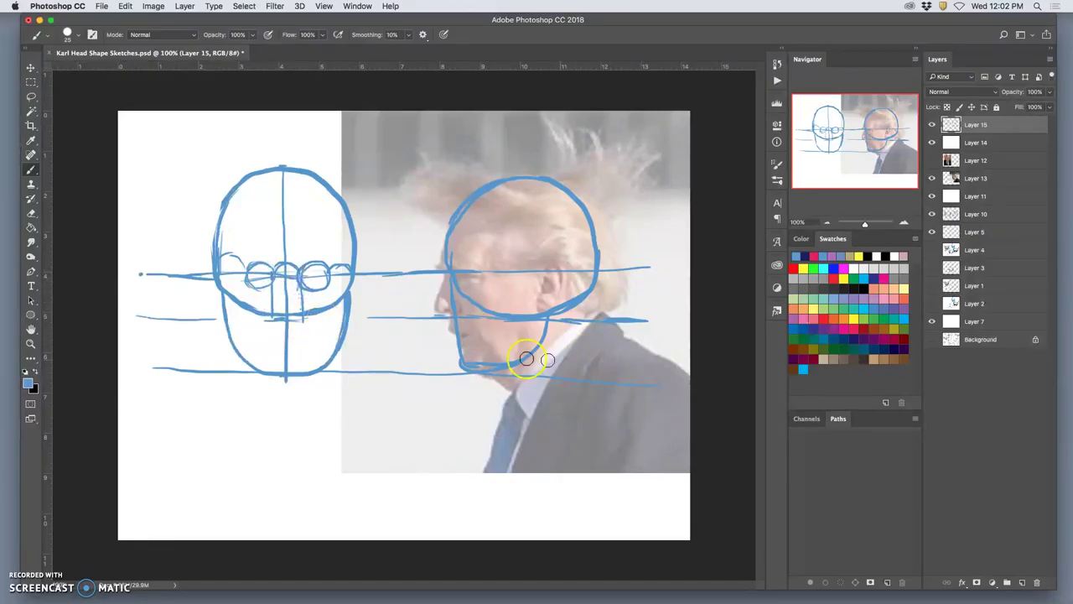
# Show Layer 12 and sketch the profile head's nose as a wedge reaching down to the nose base guide.
pyautogui.click(932, 160)
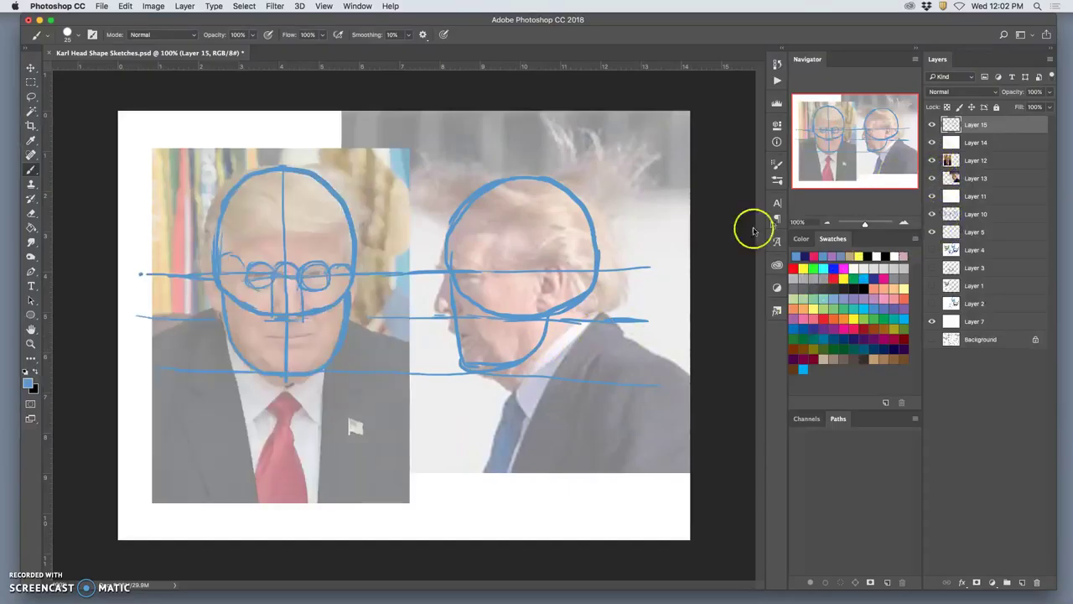
pyautogui.click(436, 311)
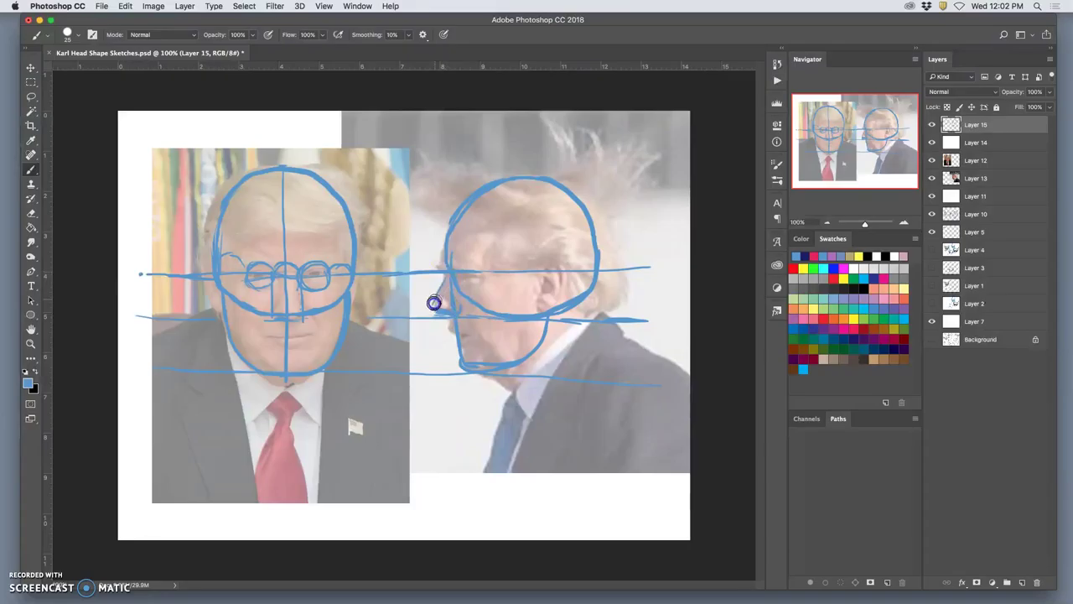
pyautogui.moveTo(434, 307)
pyautogui.mouseDown()
pyautogui.moveTo(454, 261)
pyautogui.moveTo(432, 299)
pyautogui.moveTo(466, 306)
pyautogui.moveTo(454, 276)
pyautogui.mouseUp()
# Sketch the eye circle on the profile head, eye-width arcs along the eye line, and the ear behind the jaw.
pyautogui.moveTo(481, 258)
pyautogui.mouseDown()
pyautogui.moveTo(417, 403)
pyautogui.moveTo(454, 299)
pyautogui.moveTo(473, 290)
pyautogui.moveTo(475, 269)
pyautogui.moveTo(491, 274)
pyautogui.moveTo(336, 284)
pyautogui.moveTo(530, 280)
pyautogui.moveTo(463, 288)
pyautogui.moveTo(447, 269)
pyautogui.moveTo(443, 221)
pyautogui.moveTo(442, 268)
pyautogui.mouseUp()
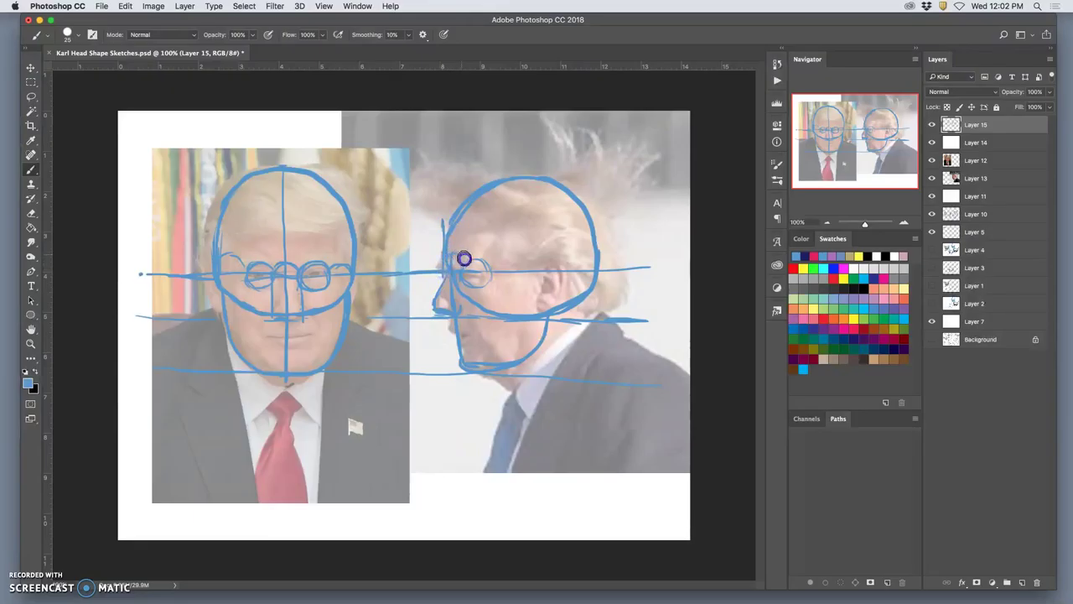
pyautogui.click(444, 402)
pyautogui.moveTo(445, 401)
pyautogui.mouseDown()
pyautogui.moveTo(480, 286)
pyautogui.moveTo(519, 280)
pyautogui.moveTo(491, 269)
pyautogui.moveTo(541, 271)
pyautogui.moveTo(525, 259)
pyautogui.moveTo(548, 276)
pyautogui.moveTo(545, 264)
pyautogui.moveTo(539, 321)
pyautogui.moveTo(568, 297)
pyautogui.moveTo(549, 311)
pyautogui.moveTo(566, 275)
pyautogui.mouseUp()
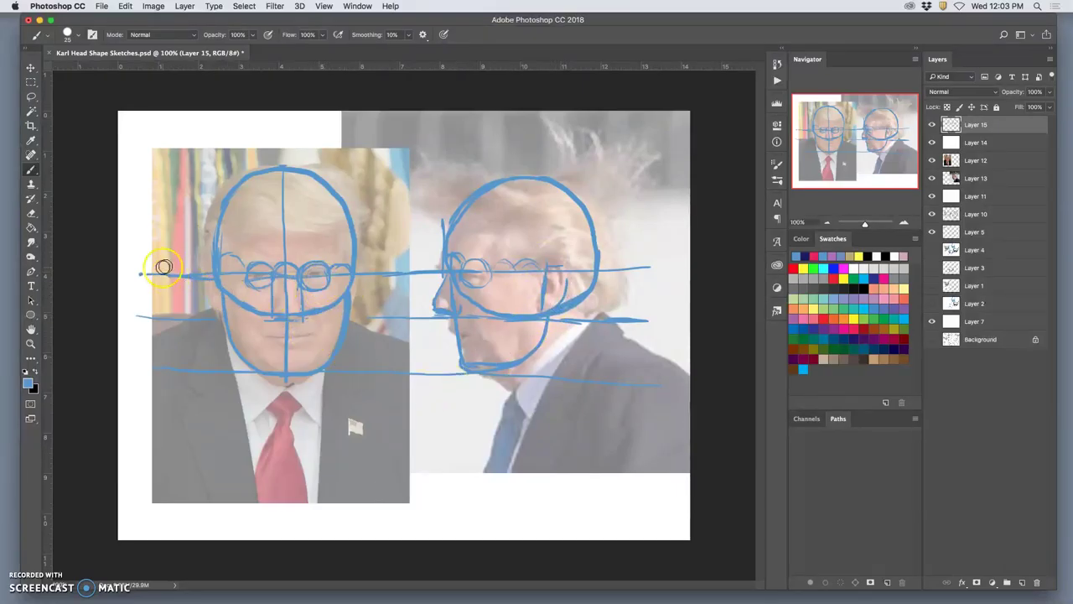
# Sketch ears on both sides of the front head, spanning from the eye line to the nose base line.
pyautogui.moveTo(214, 270); pyautogui.dragTo(209, 271)
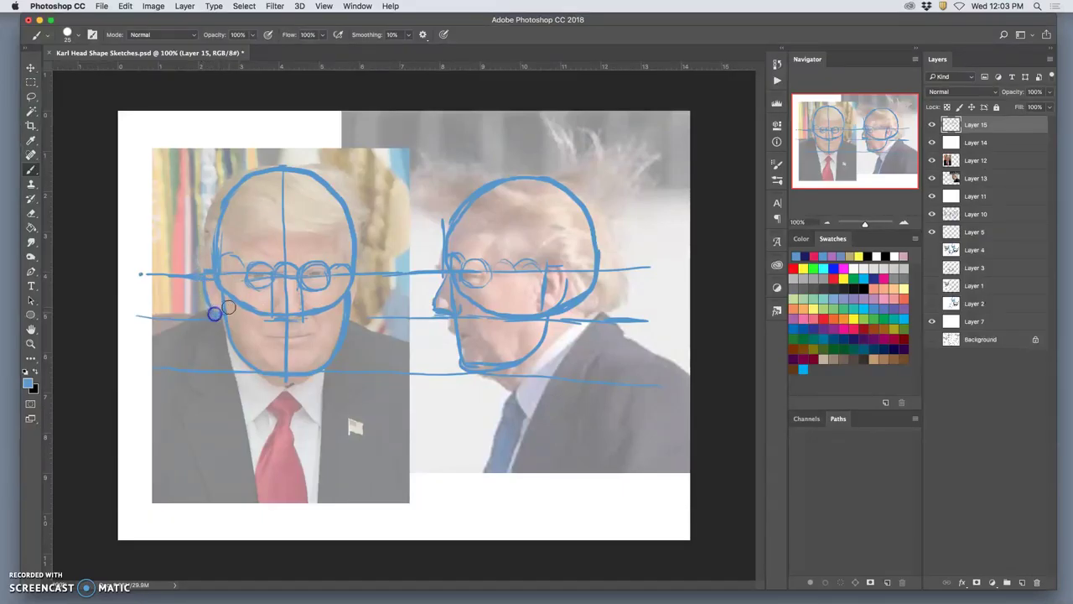
pyautogui.moveTo(373, 274)
pyautogui.mouseDown()
pyautogui.moveTo(355, 263)
pyautogui.moveTo(359, 299)
pyautogui.mouseUp()
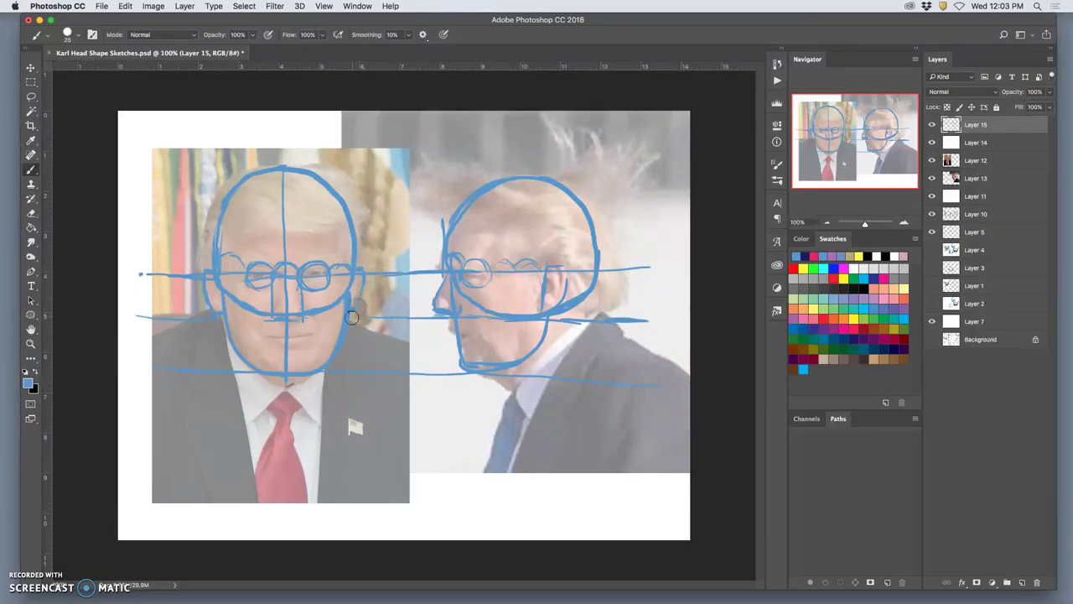
pyautogui.moveTo(351, 317); pyautogui.dragTo(343, 327)
pyautogui.moveTo(282, 277)
pyautogui.mouseDown()
pyautogui.moveTo(276, 294)
pyautogui.moveTo(287, 304)
pyautogui.mouseUp()
pyautogui.moveTo(431, 283); pyautogui.dragTo(418, 283)
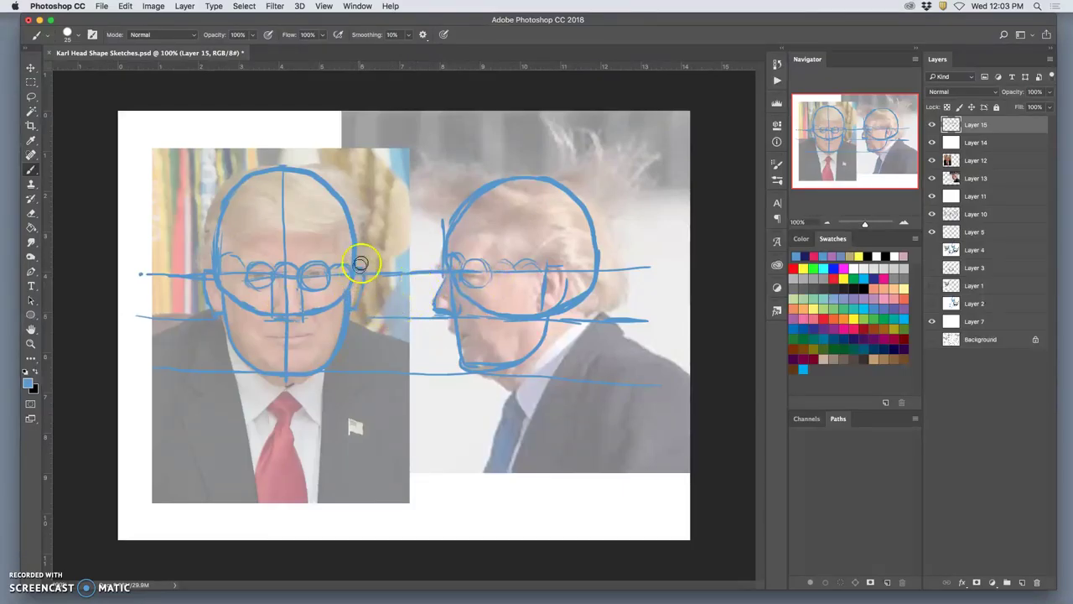
# Reinforce the front head's ear contours and earlobes, and toggle Layer 12 to check the ears against the photo.
pyautogui.moveTo(181, 270)
pyautogui.mouseDown()
pyautogui.moveTo(210, 264)
pyautogui.moveTo(209, 316)
pyautogui.mouseUp()
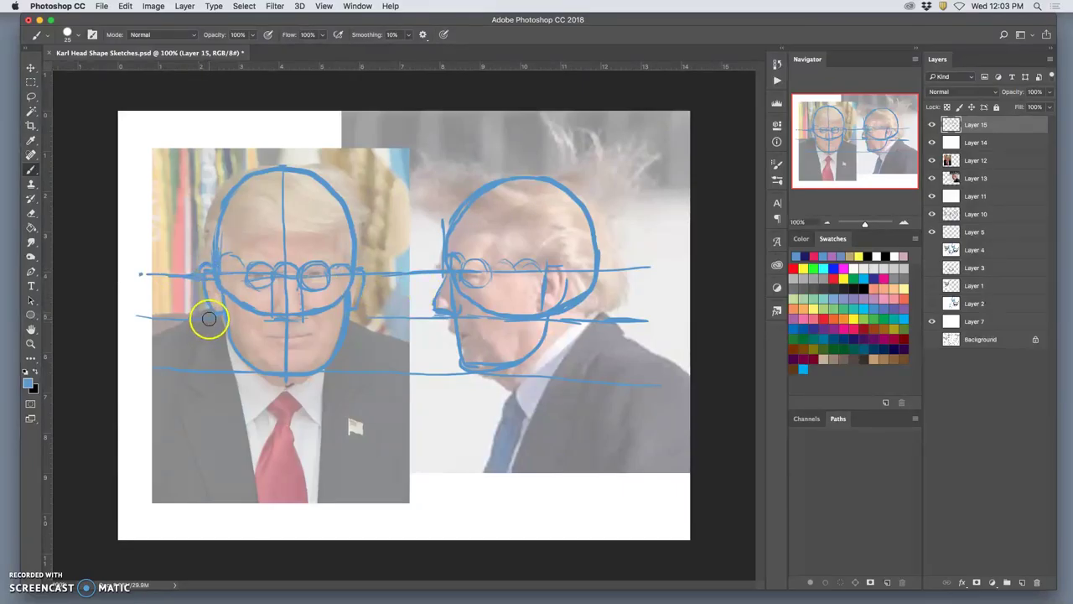
pyautogui.click(195, 353)
pyautogui.click(347, 307)
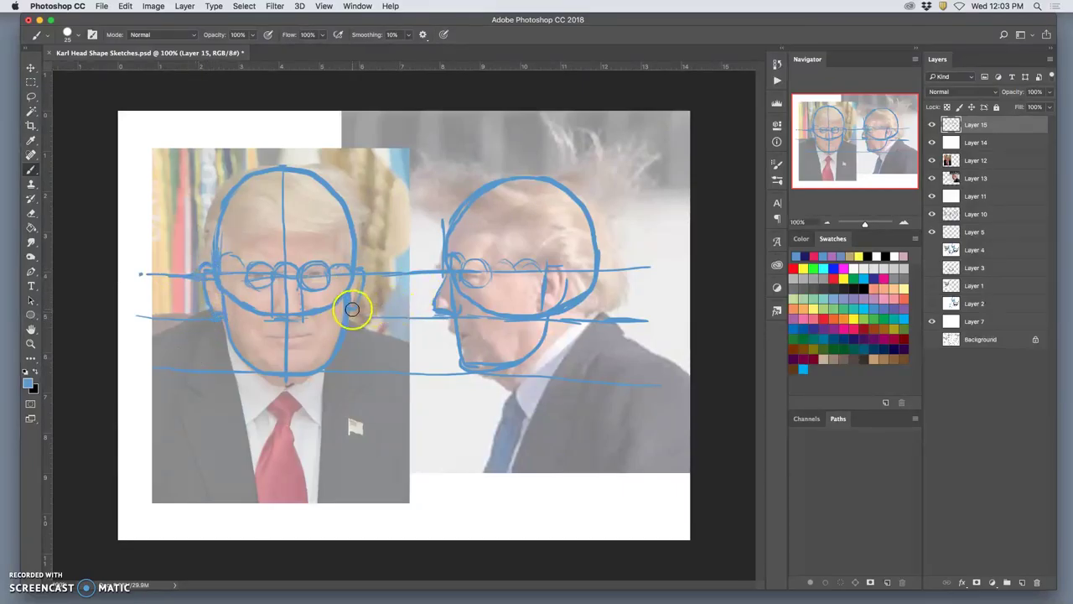
pyautogui.click(315, 341)
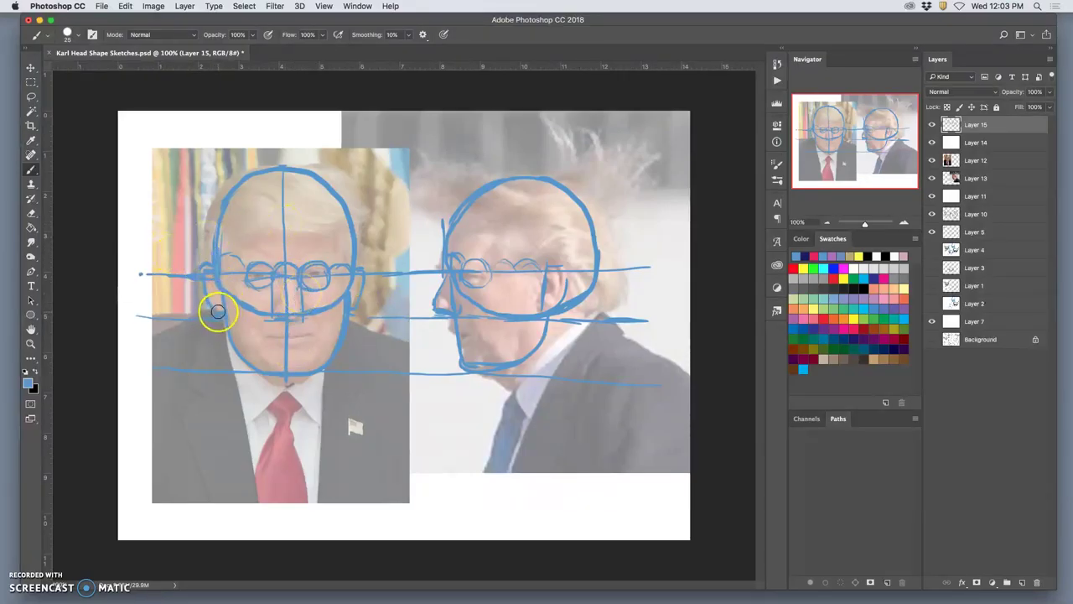
pyautogui.moveTo(217, 311); pyautogui.dragTo(211, 275)
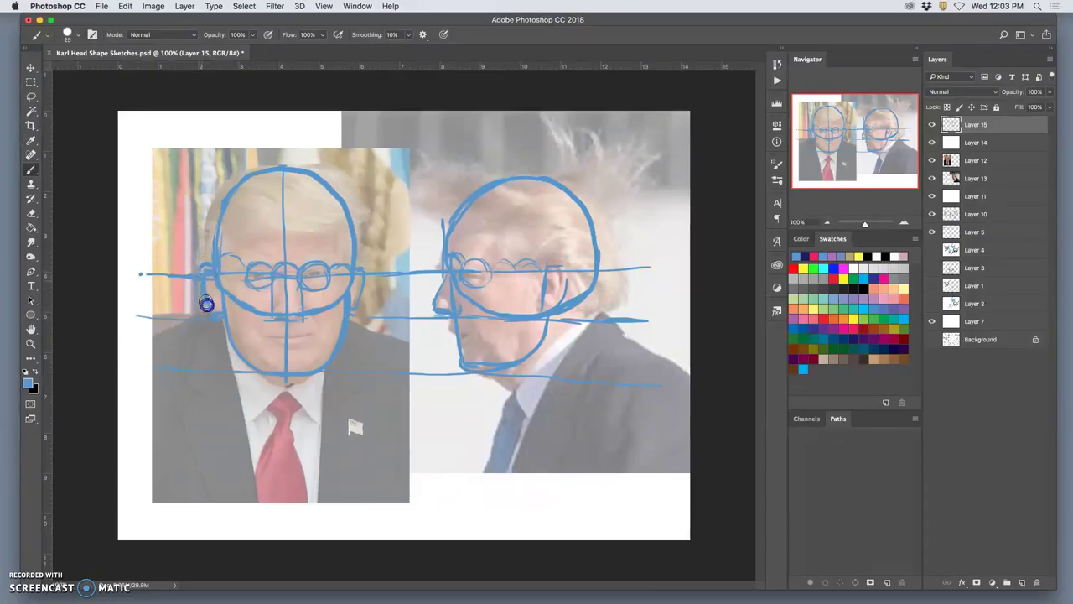
pyautogui.moveTo(215, 319); pyautogui.dragTo(207, 270)
pyautogui.click(441, 287)
pyautogui.click(360, 265)
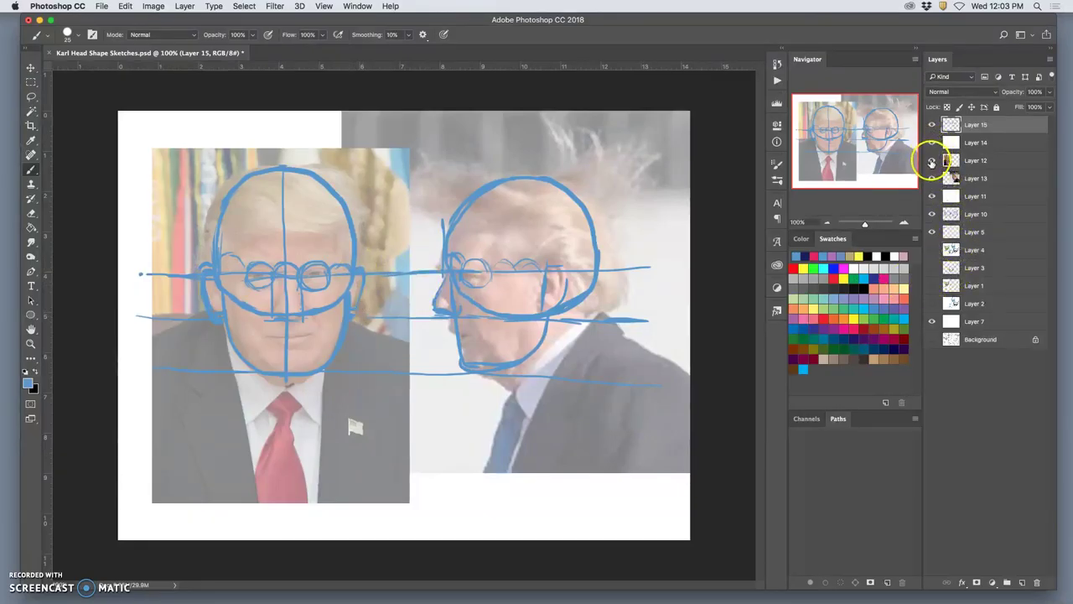
pyautogui.click(931, 160)
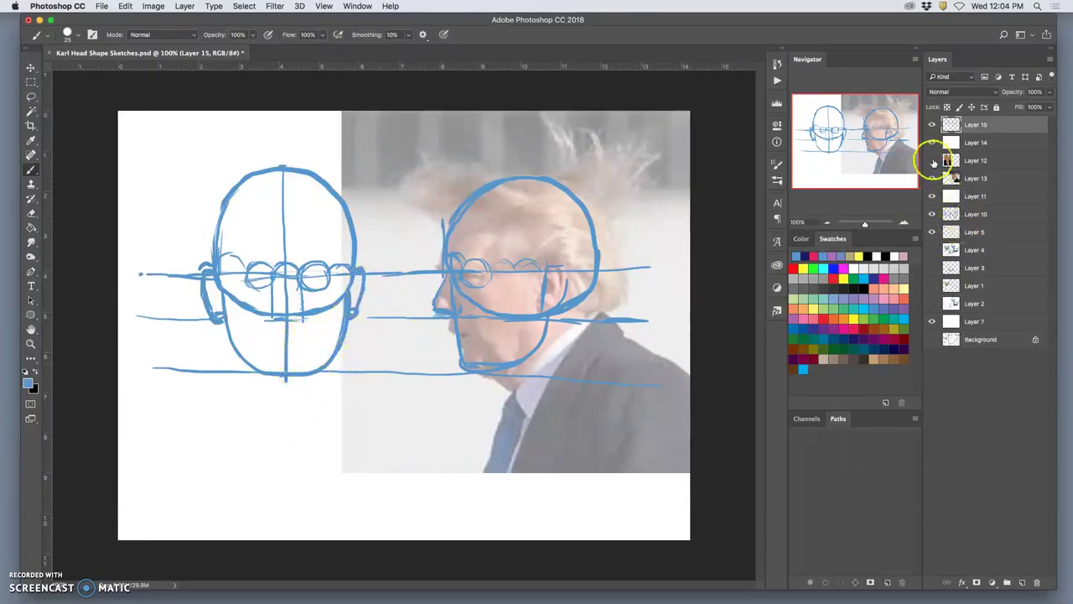
pyautogui.click(932, 160)
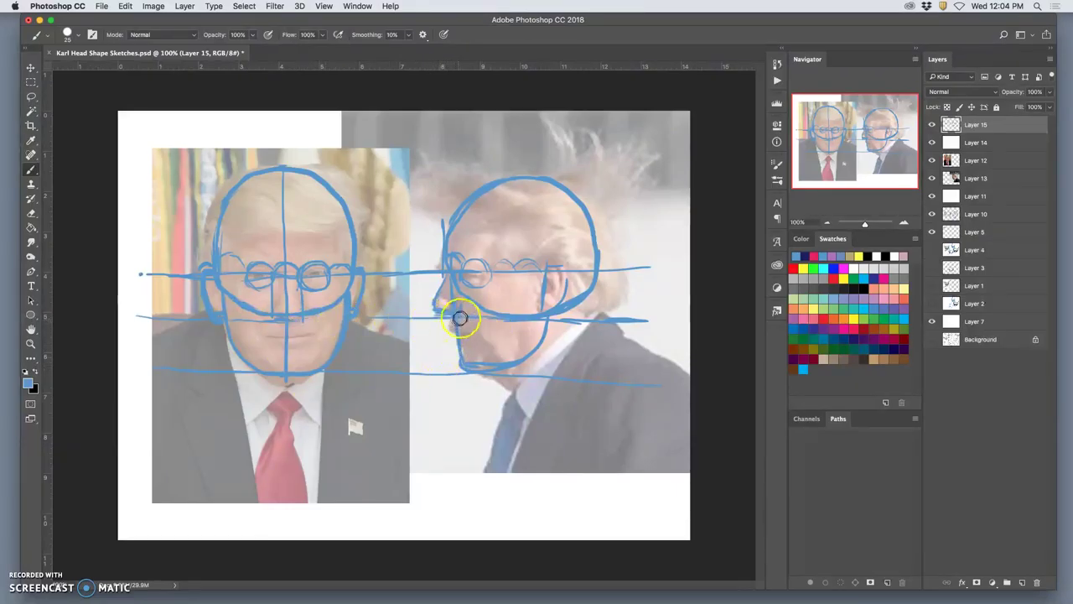
pyautogui.moveTo(458, 372)
pyautogui.mouseDown()
pyautogui.moveTo(462, 347)
pyautogui.moveTo(450, 346)
pyautogui.mouseUp()
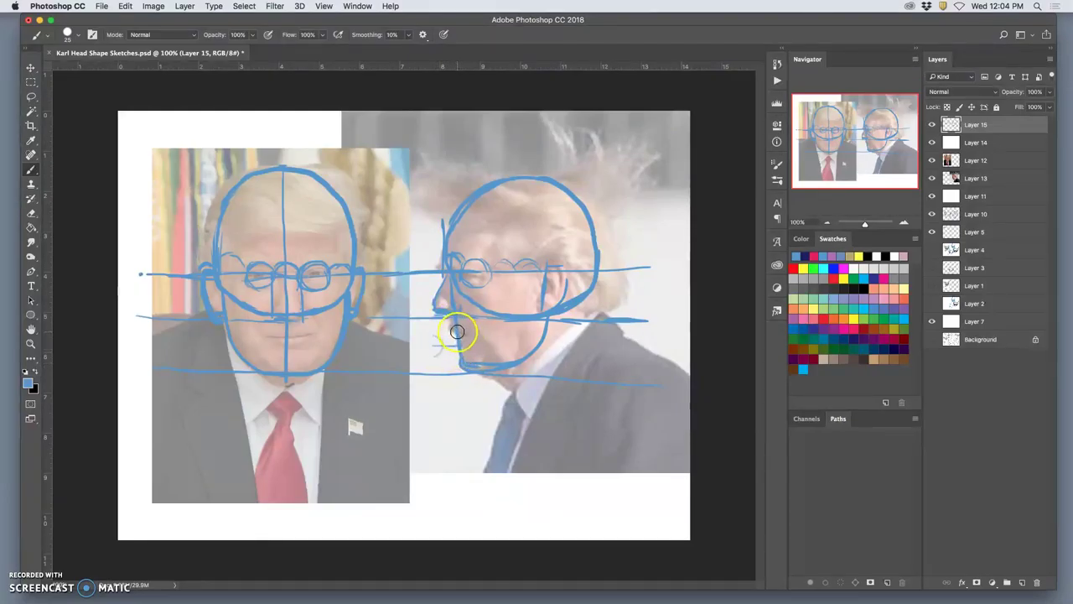
pyautogui.click(439, 331)
pyautogui.moveTo(455, 348); pyautogui.dragTo(463, 347)
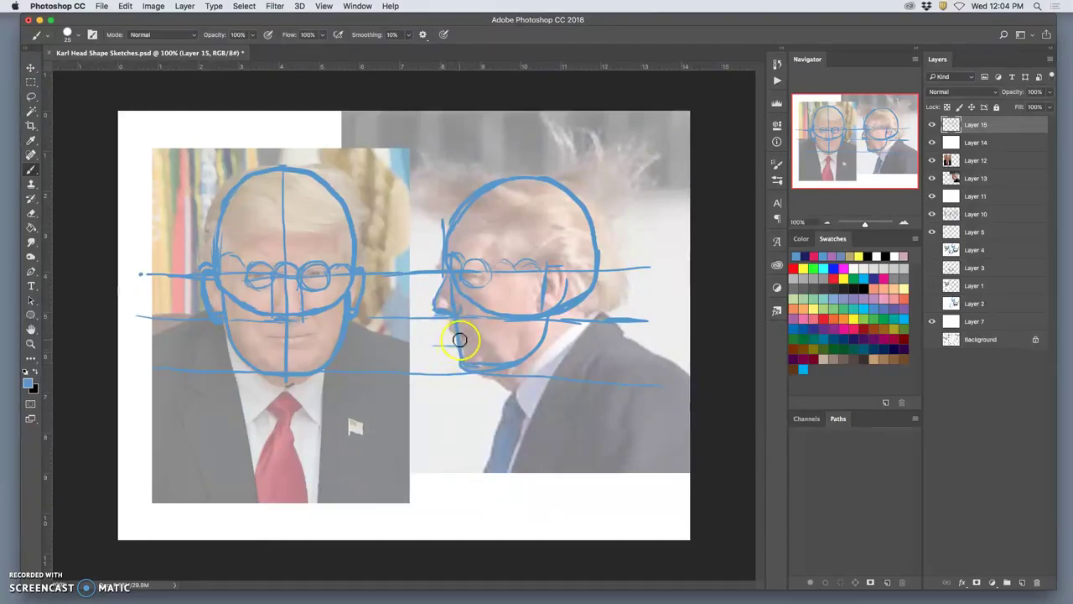
# Hide Layer 12 and divide the area between nose base and chin into thirds with short horizontal marks on both heads.
pyautogui.moveTo(280, 352); pyautogui.dragTo(299, 352)
pyautogui.click(286, 338)
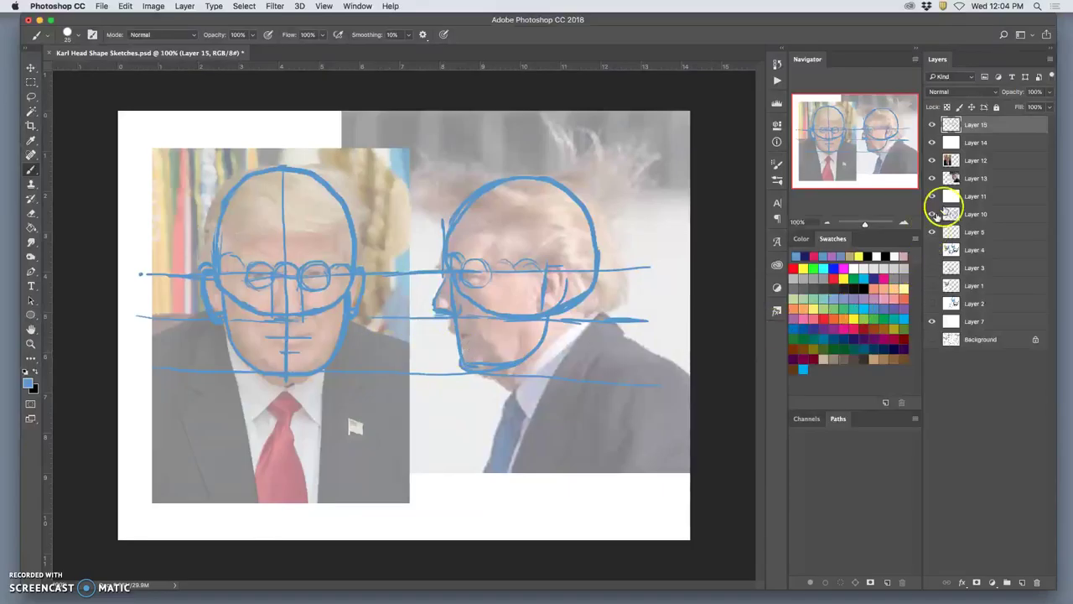
pyautogui.click(931, 160)
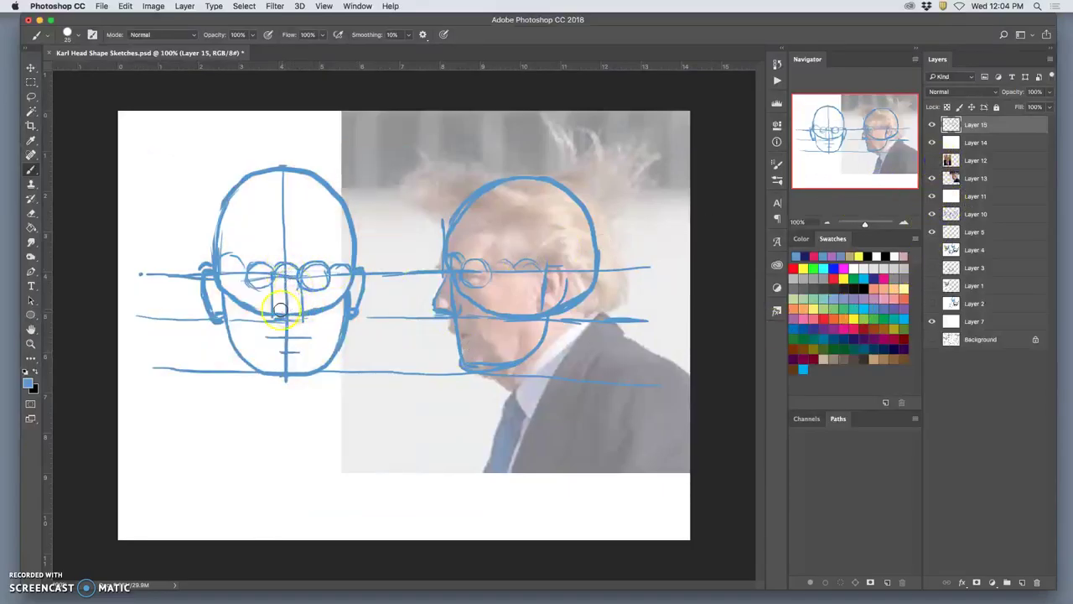
pyautogui.moveTo(281, 310); pyautogui.dragTo(318, 327)
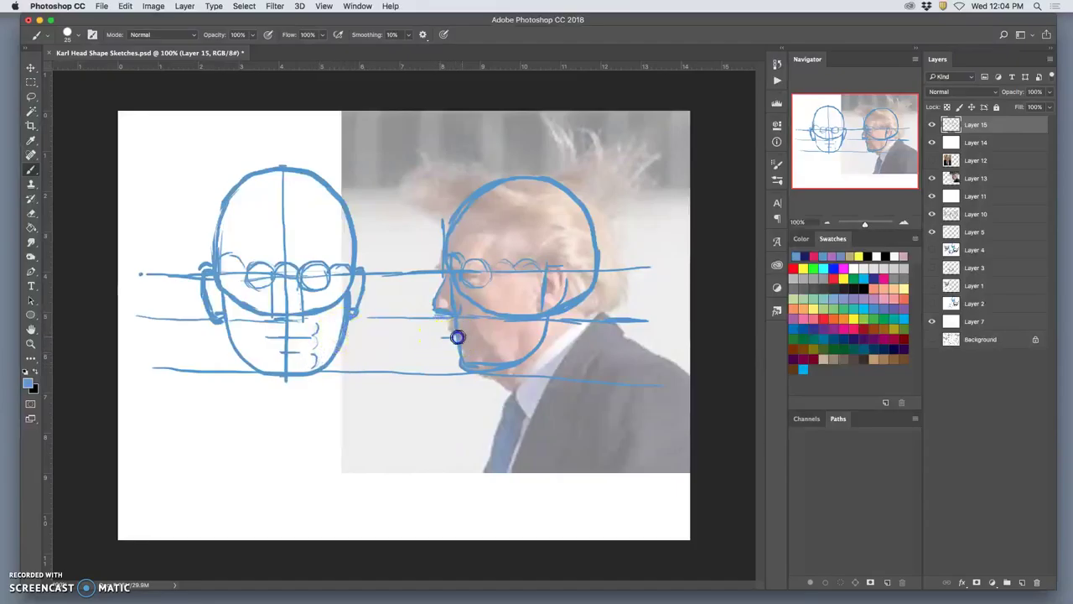
pyautogui.moveTo(460, 352); pyautogui.dragTo(439, 354)
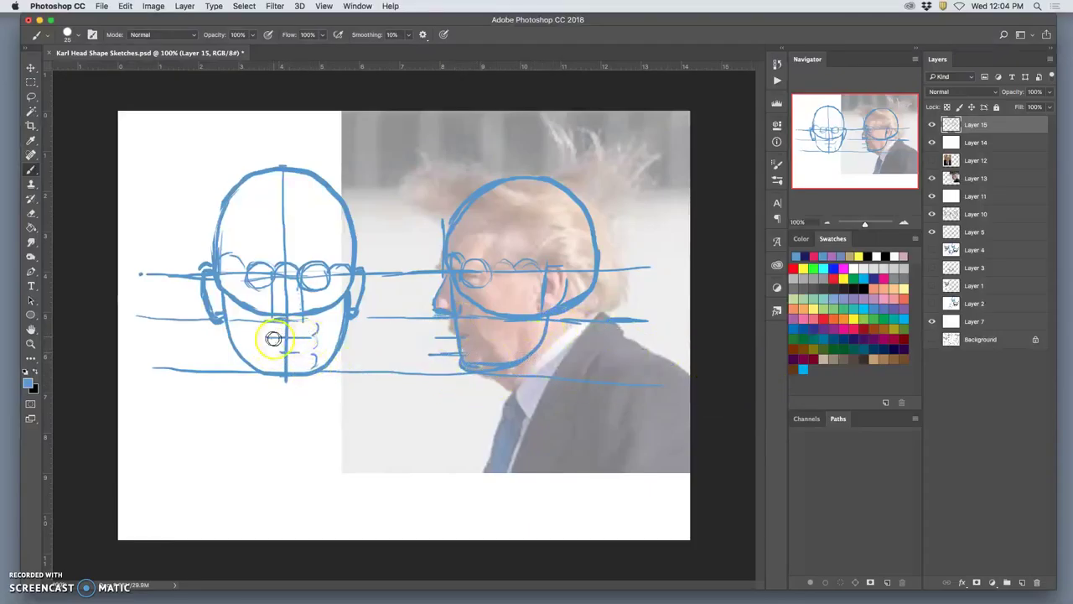
# Show Layer 12 and toggle Layer 15 to compare the facial guides with both reference photos.
pyautogui.click(932, 160)
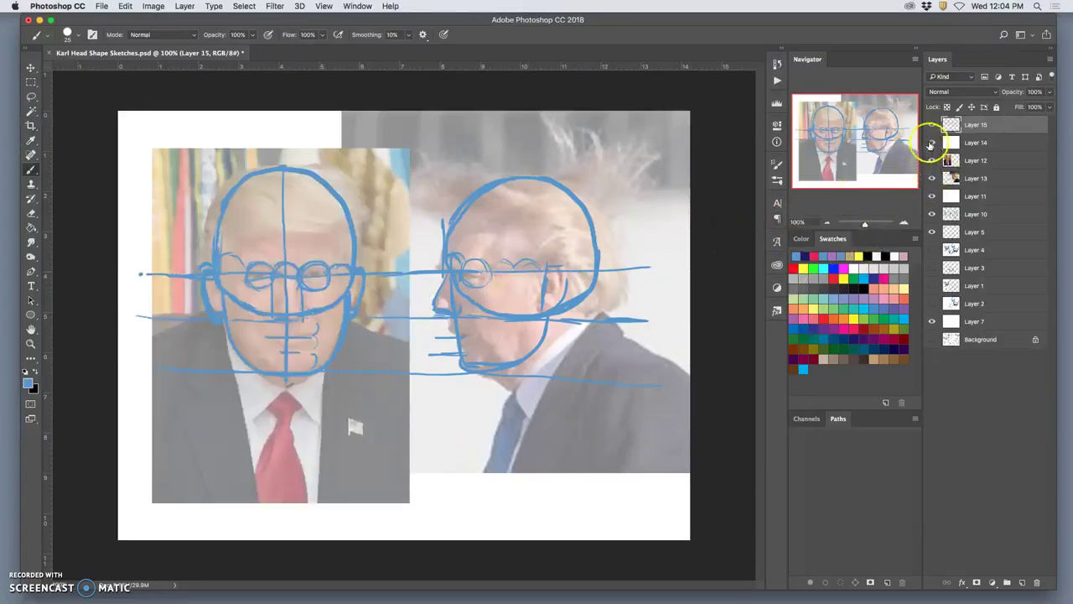
pyautogui.click(931, 125)
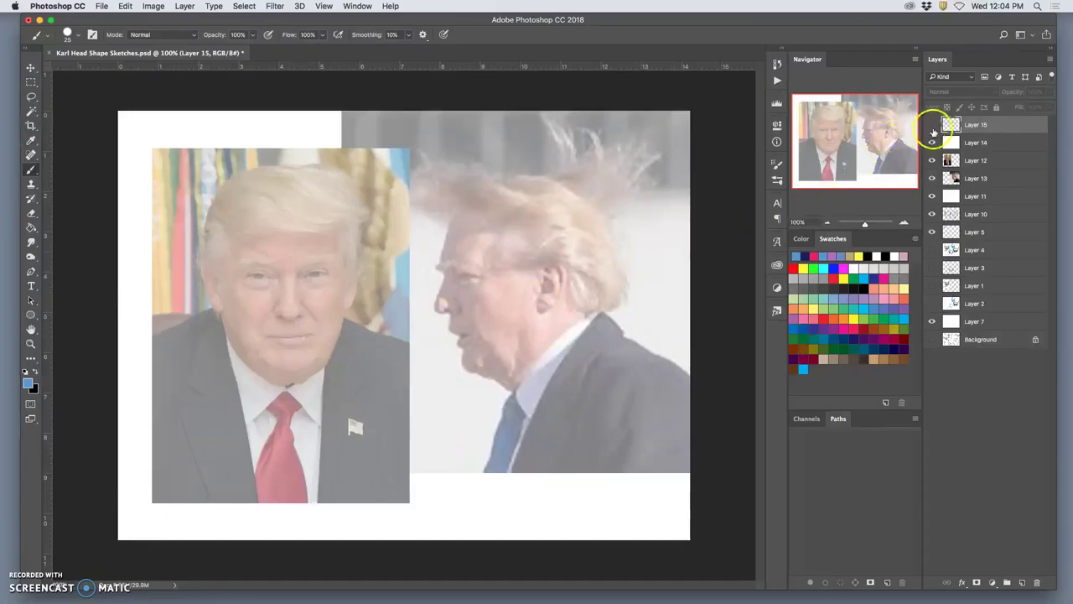
pyautogui.click(932, 124)
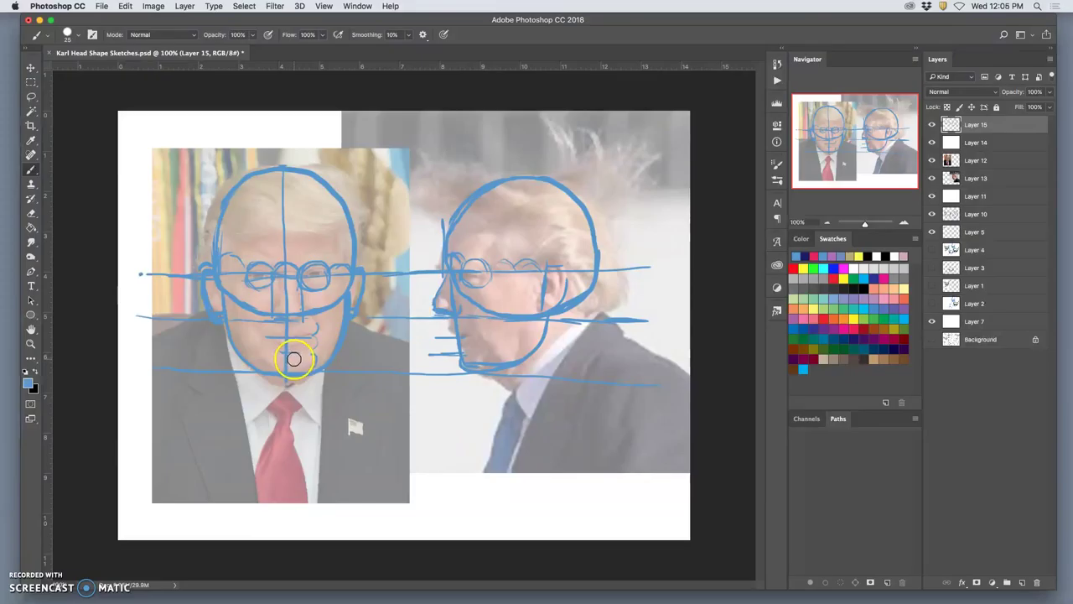
pyautogui.moveTo(294, 360)
pyautogui.mouseDown()
pyautogui.moveTo(283, 352)
pyautogui.moveTo(296, 379)
pyautogui.mouseUp()
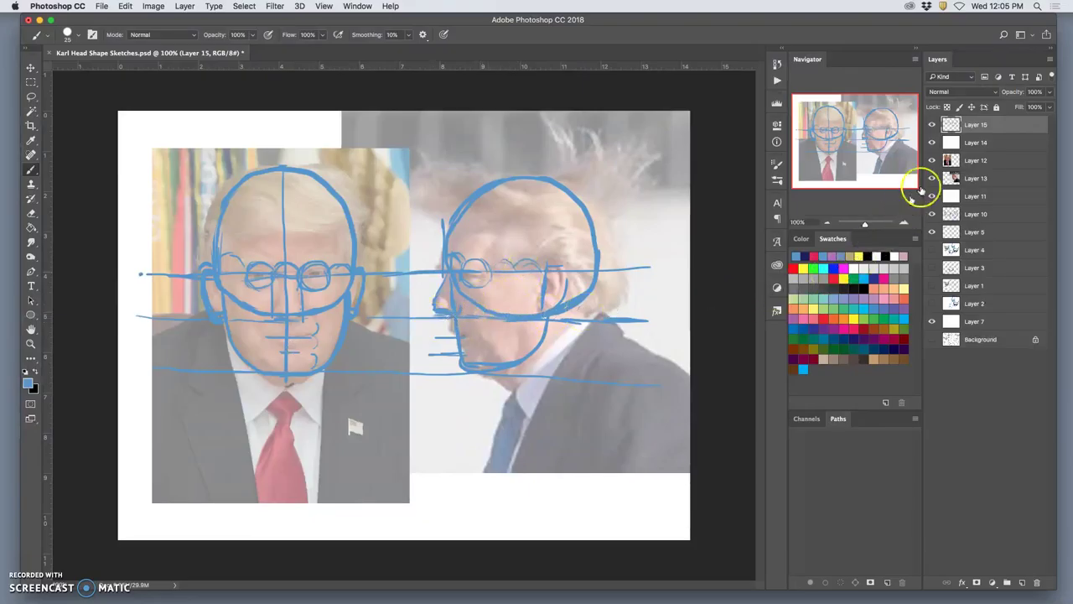
pyautogui.click(934, 125)
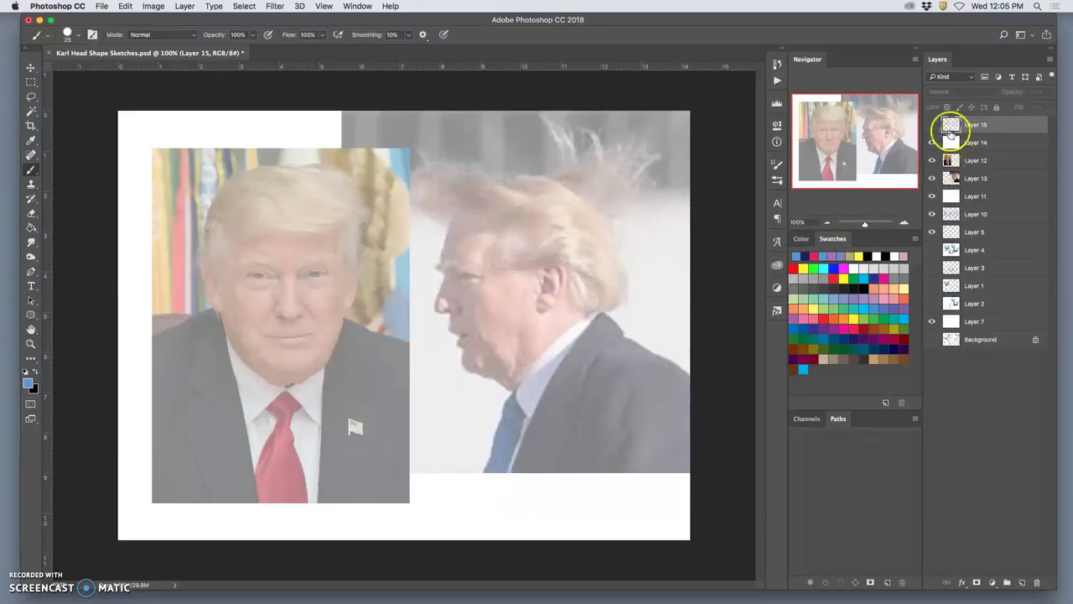
pyautogui.click(933, 125)
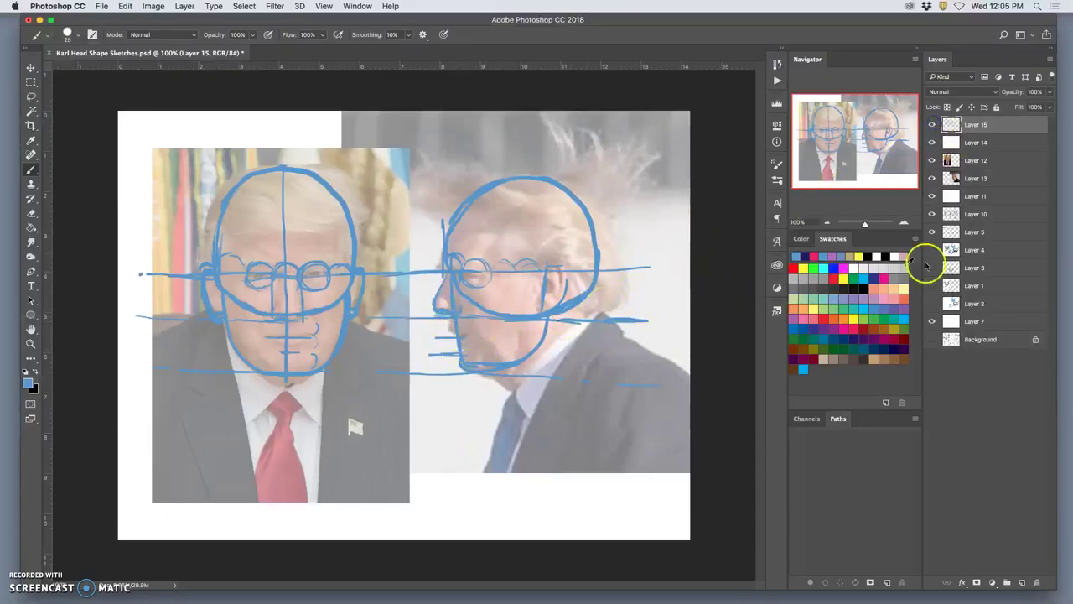
# Draw the lip and chin contour of the profile head in dark blue from the nose base to the chin, and hide Layer 12.
pyautogui.click(876, 280)
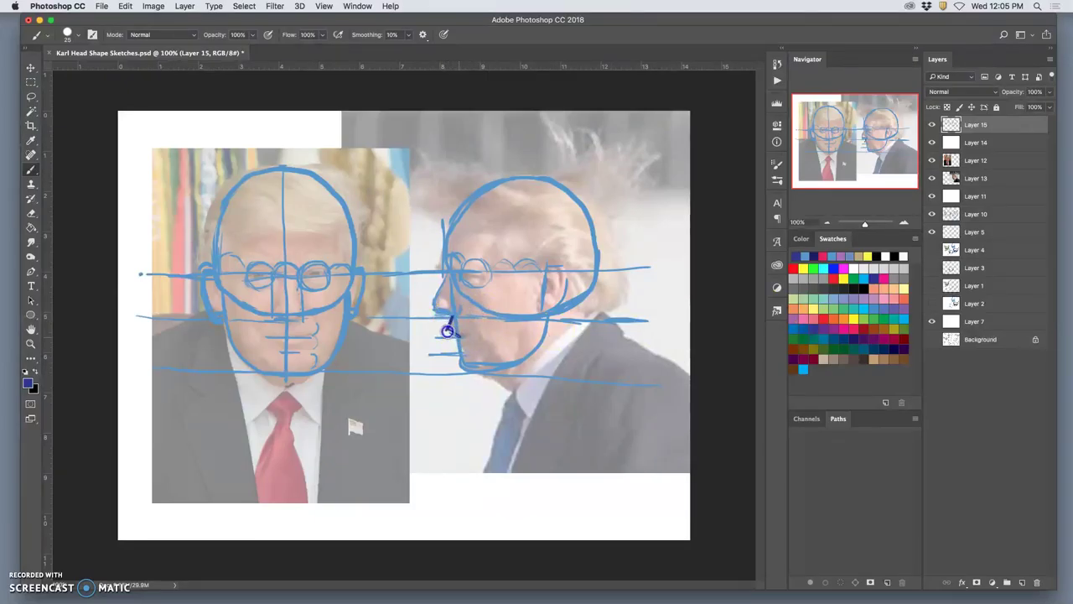
pyautogui.click(459, 361)
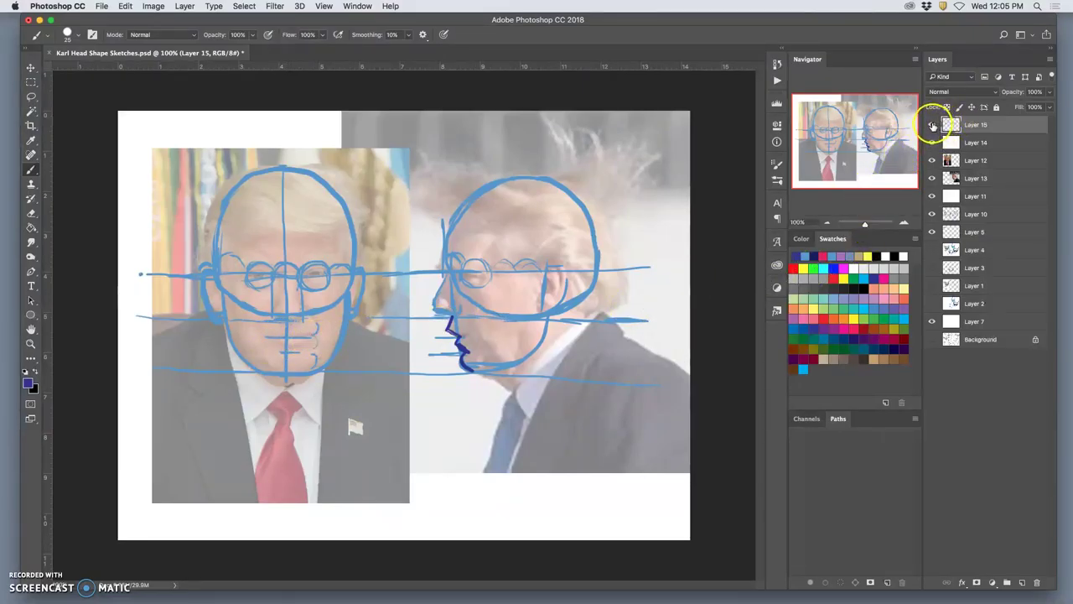
pyautogui.click(932, 160)
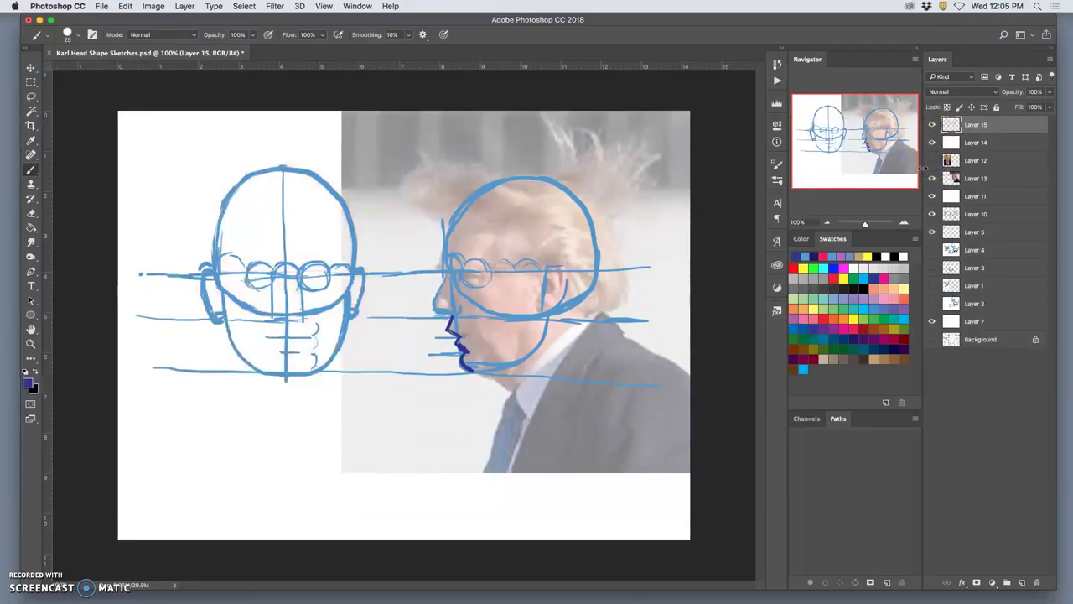
# Mark the front head's eye-line center and nose corners with red dots, and draw salmon lines from the center through the corners to the chin.
pyautogui.click(793, 267)
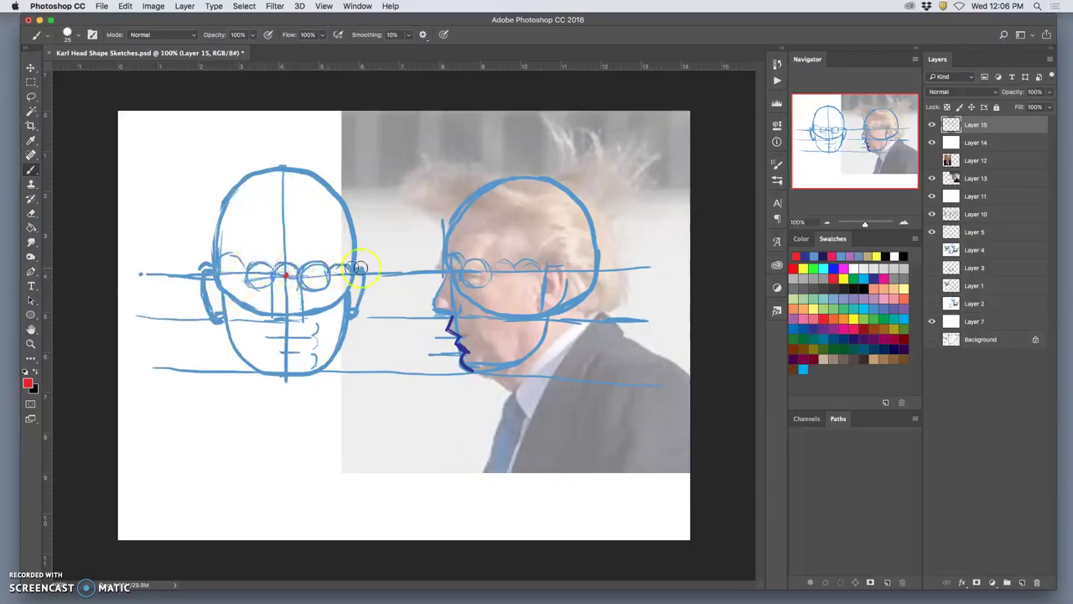
pyautogui.click(272, 319)
pyautogui.click(855, 285)
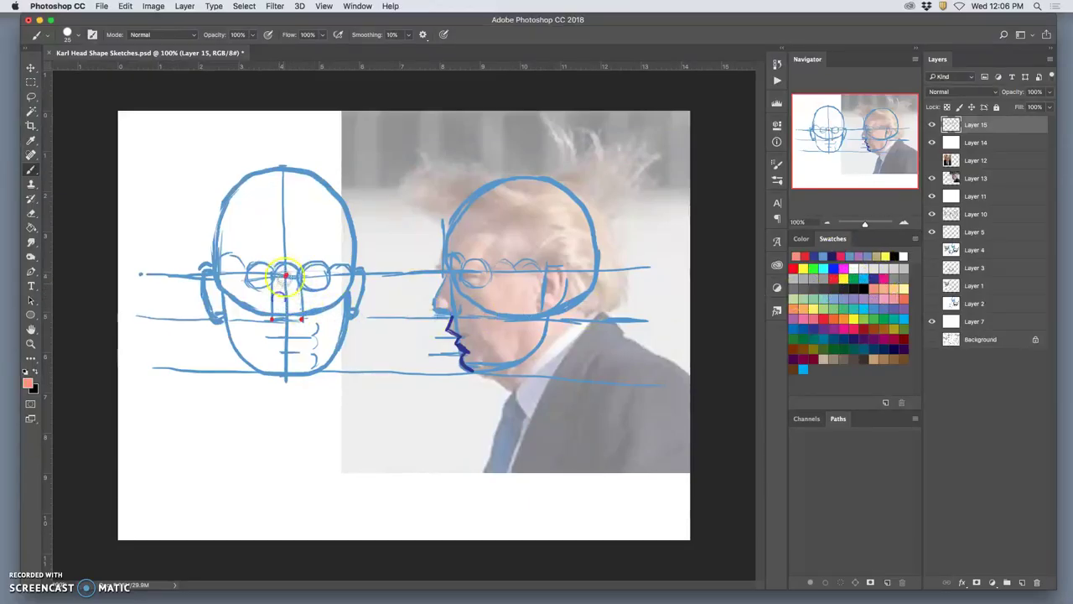
pyautogui.moveTo(258, 359); pyautogui.dragTo(257, 367)
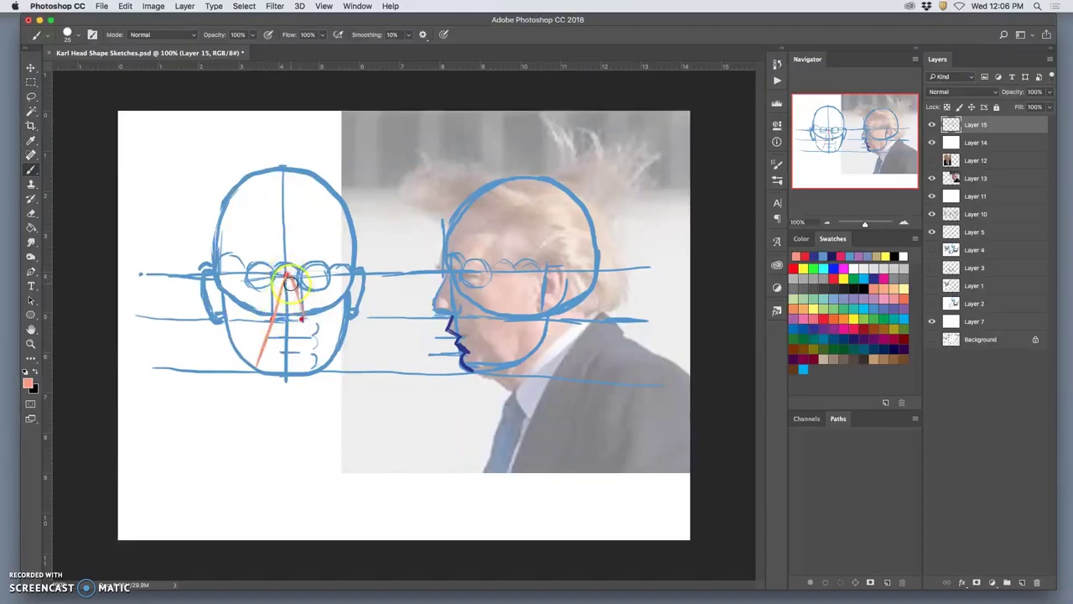
pyautogui.keyDown('shift'); pyautogui.click(310, 341); pyautogui.keyUp('shift')
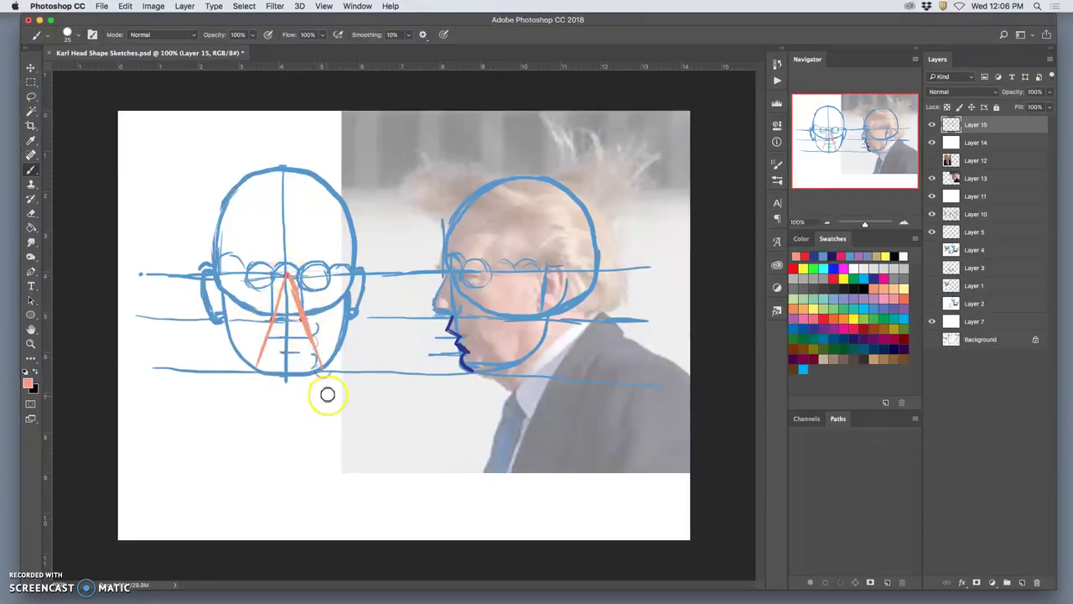
# Undo the thick salmon line on the front head, redraw it thinner from the eye-line center through the nose corner to the chin, and show Layer 12.
pyautogui.press('super+z')
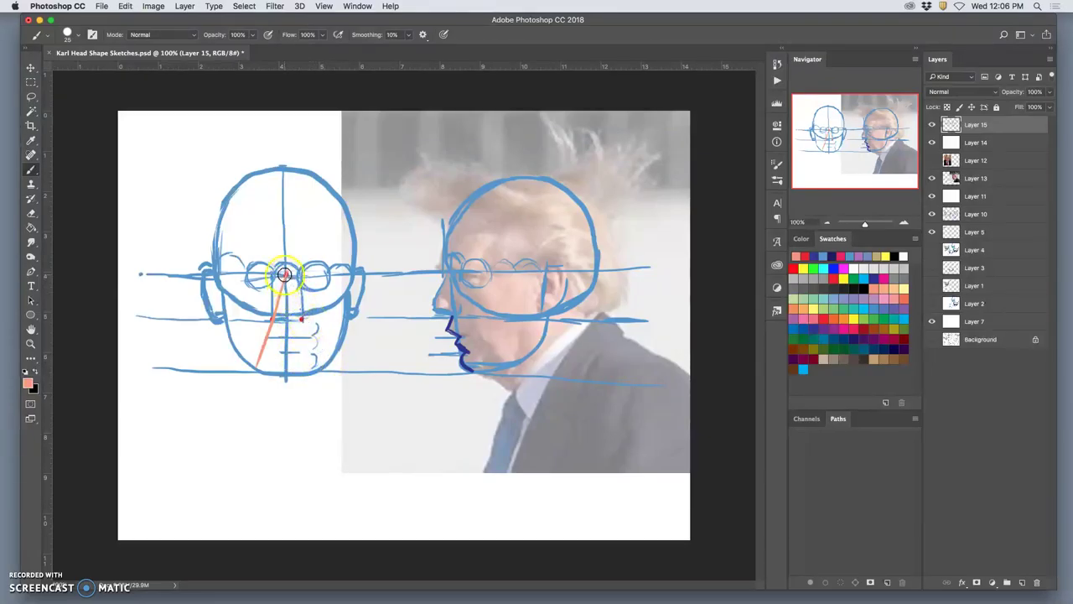
pyautogui.press('super+z')
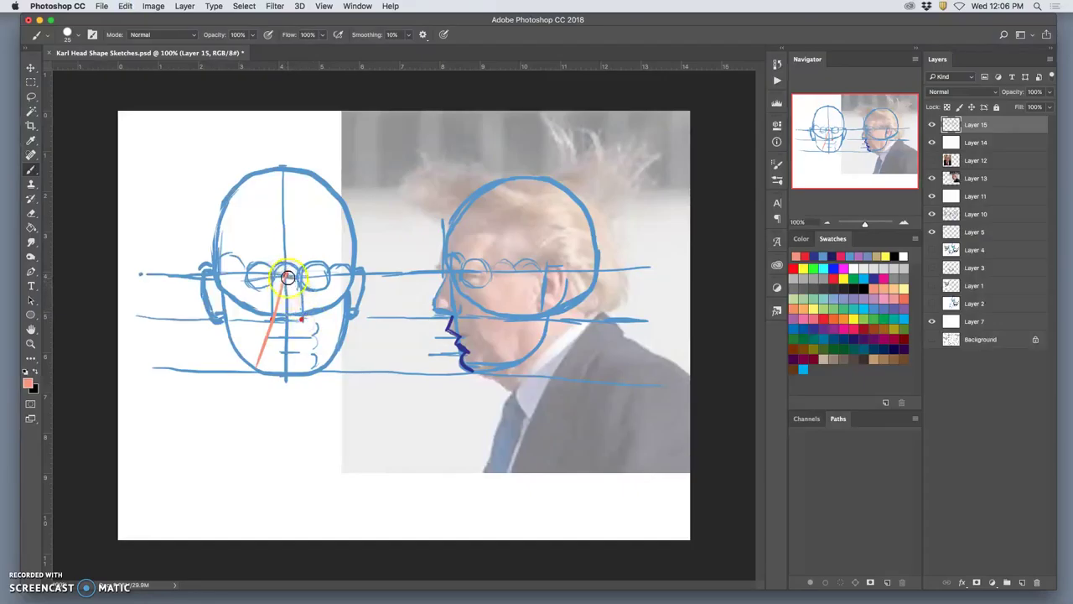
pyautogui.moveTo(299, 312); pyautogui.dragTo(322, 378)
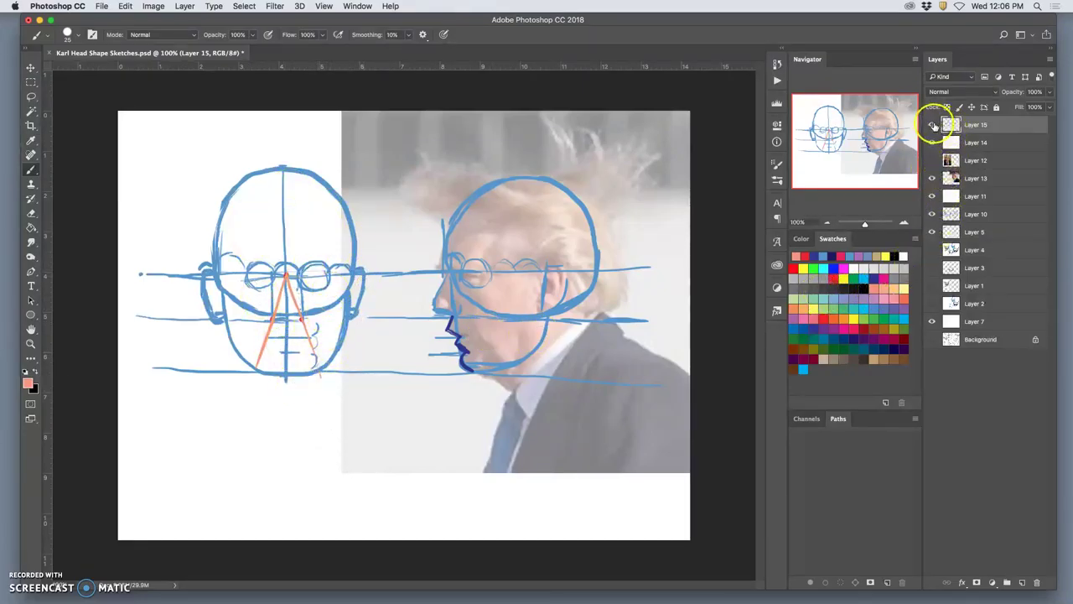
pyautogui.moveTo(933, 125); pyautogui.dragTo(931, 142)
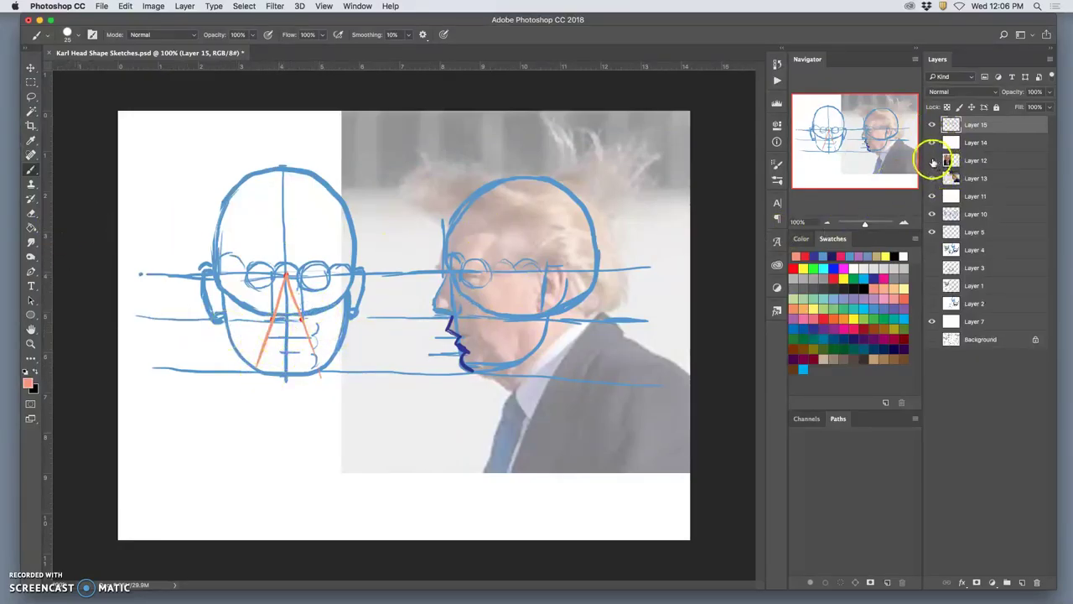
pyautogui.click(932, 161)
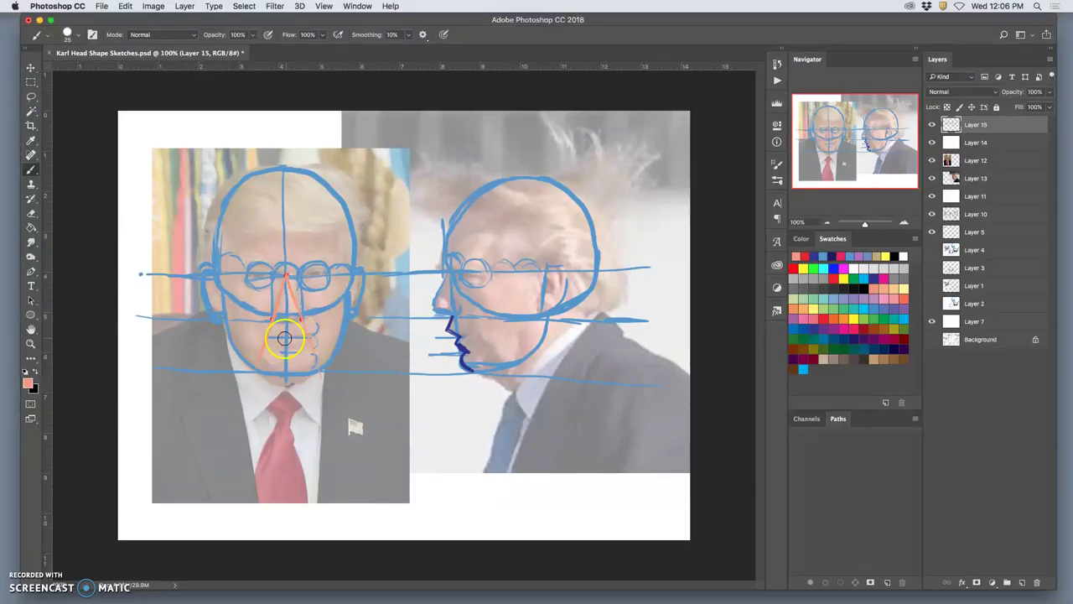
pyautogui.hotkey('ctrl', 'z')
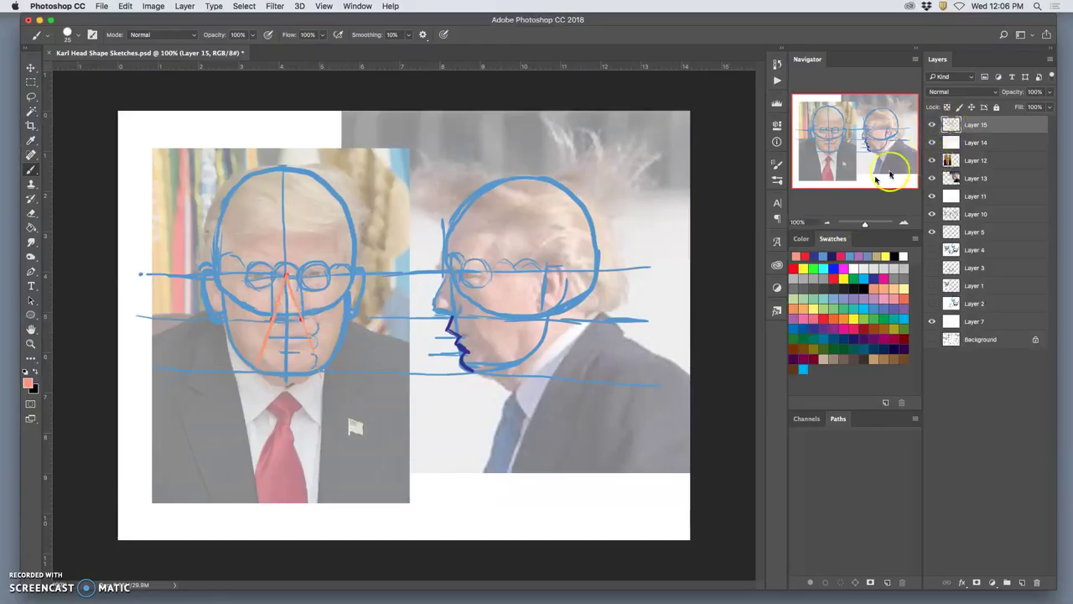
# Mark both mouth corners of the front head with black dots at the ends of the mouth line.
pyautogui.click(864, 288)
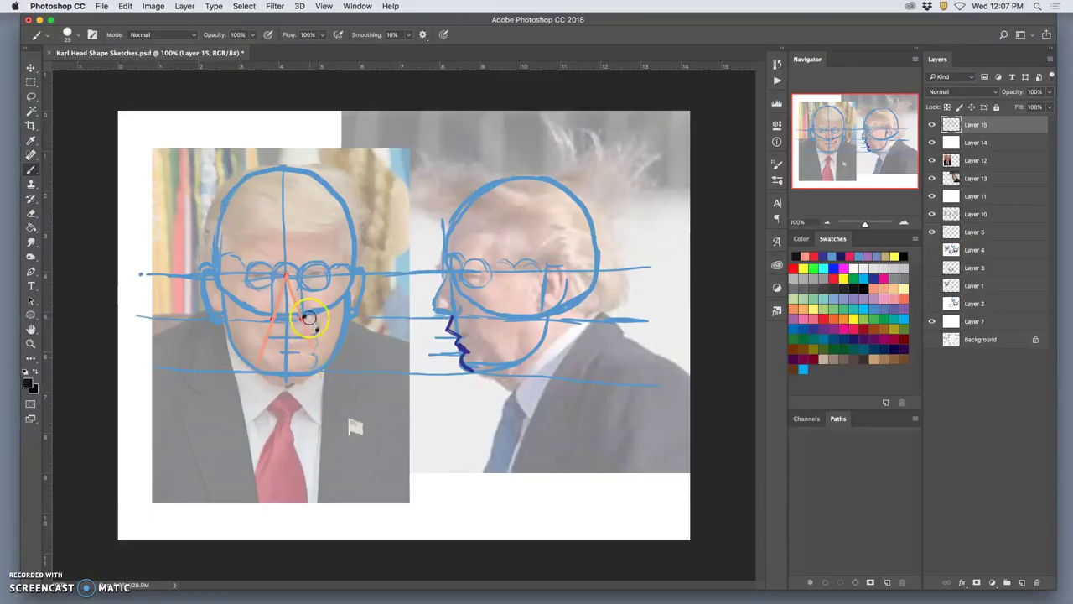
pyautogui.moveTo(315, 352); pyautogui.dragTo(314, 364)
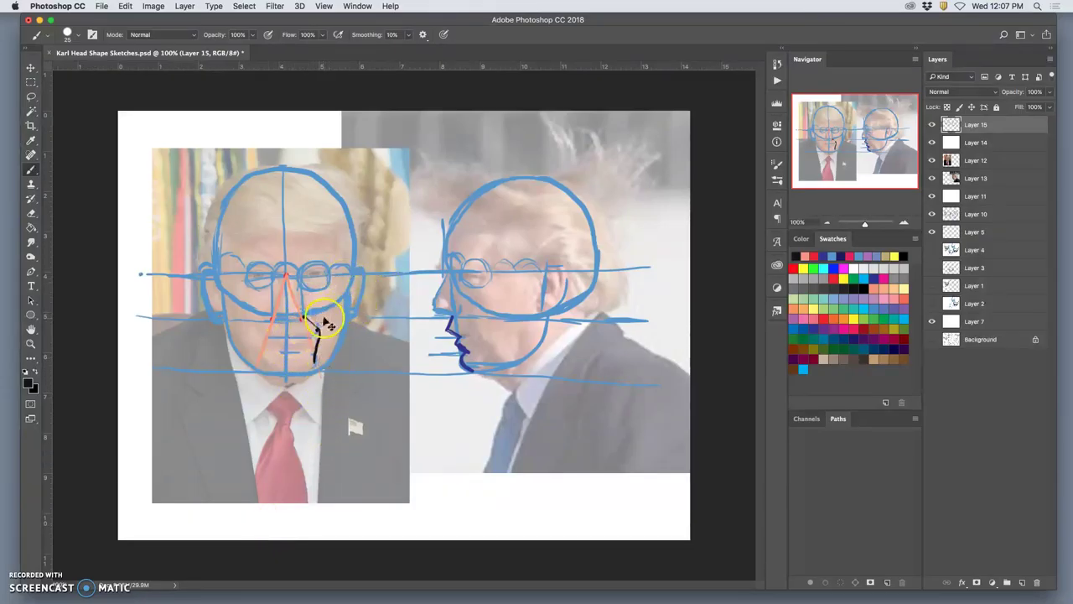
pyautogui.press('super+z')
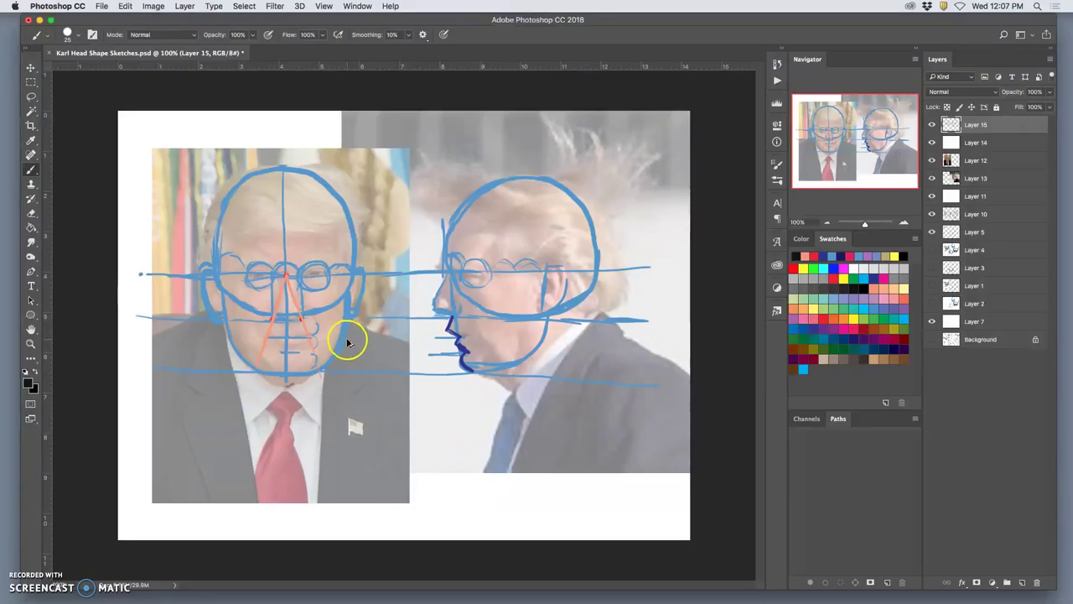
pyautogui.click(266, 338)
pyautogui.click(266, 338)
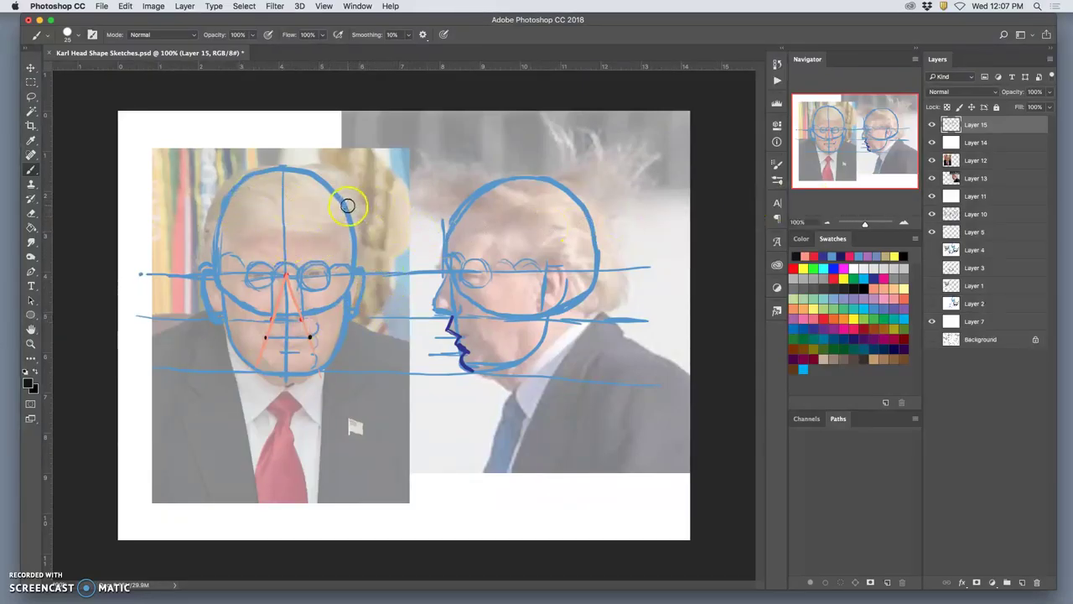
# Sample the light blue of the head outline, hide Layer 12, and handwrite the label "eye" at the start of the eye line.
pyautogui.keyDown('alt'); pyautogui.click(349, 207); pyautogui.keyUp('alt')
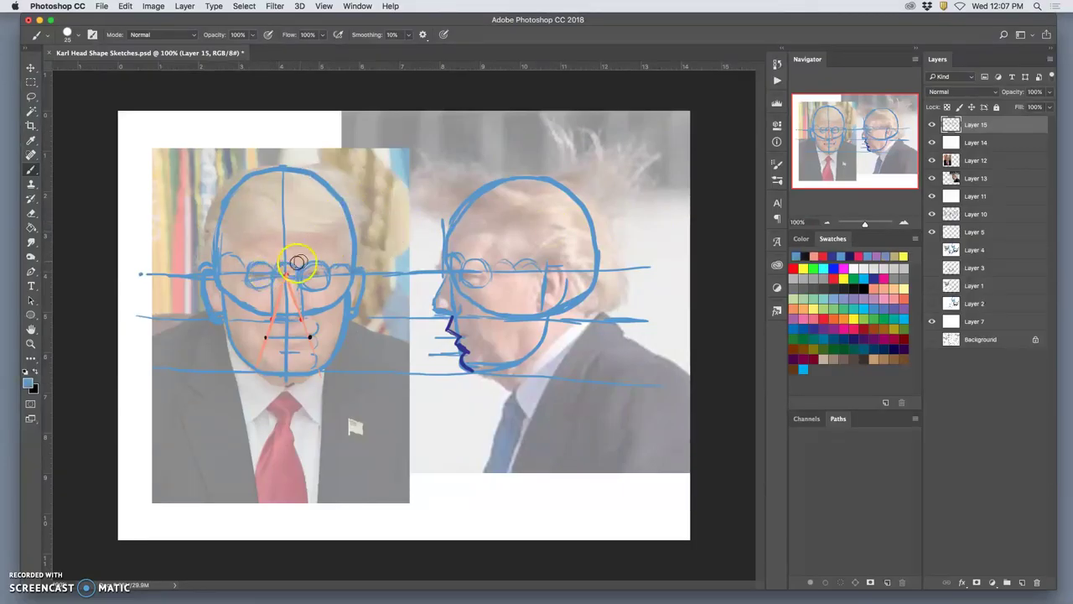
pyautogui.click(931, 161)
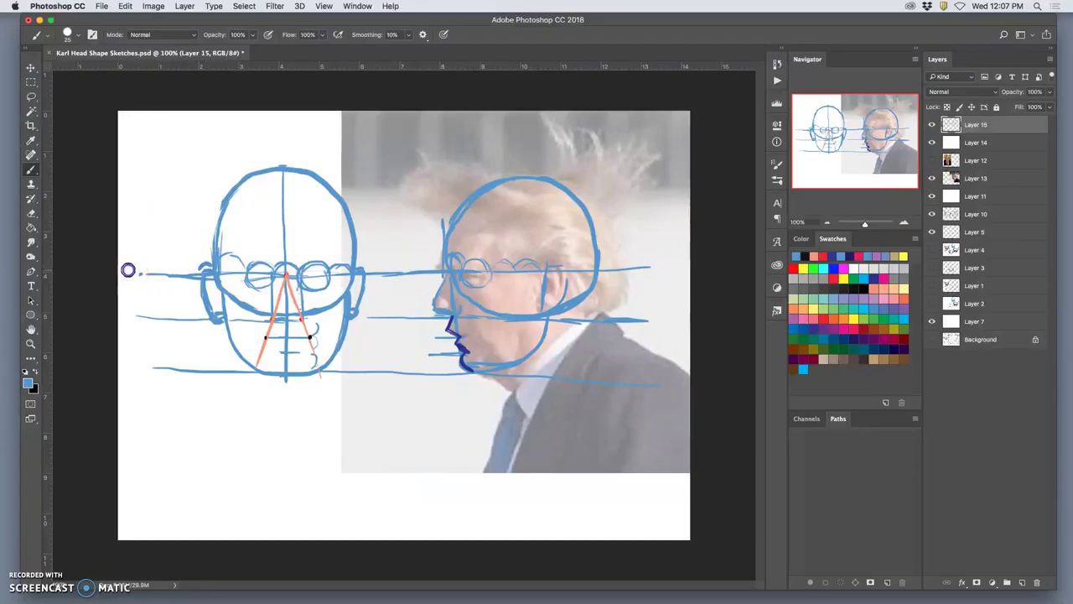
pyautogui.moveTo(149, 269); pyautogui.dragTo(161, 267)
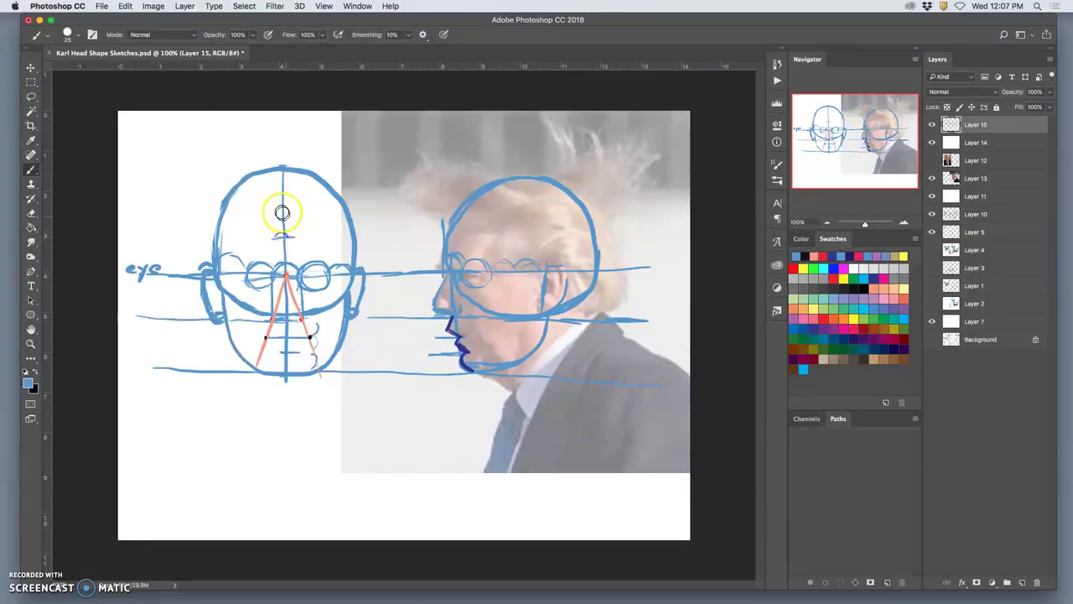
# Divide the area above the eye line with short horizontal marks on both heads, and label the profile marks "hairline" and "brow".
pyautogui.moveTo(274, 240)
pyautogui.mouseDown()
pyautogui.moveTo(241, 258)
pyautogui.moveTo(275, 244)
pyautogui.moveTo(275, 268)
pyautogui.moveTo(278, 178)
pyautogui.mouseUp()
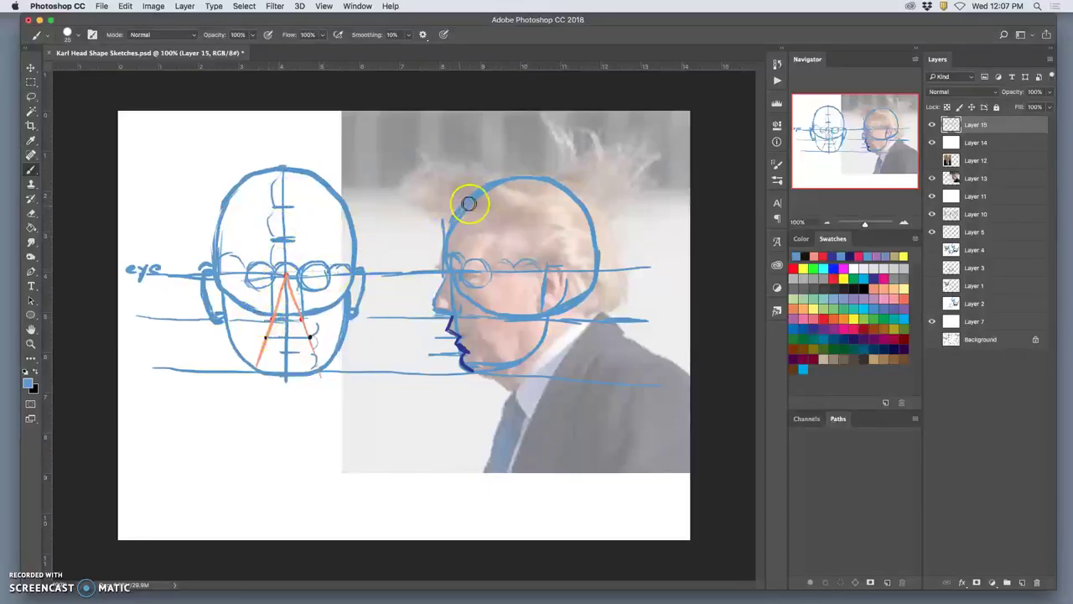
pyautogui.moveTo(439, 215); pyautogui.dragTo(458, 215)
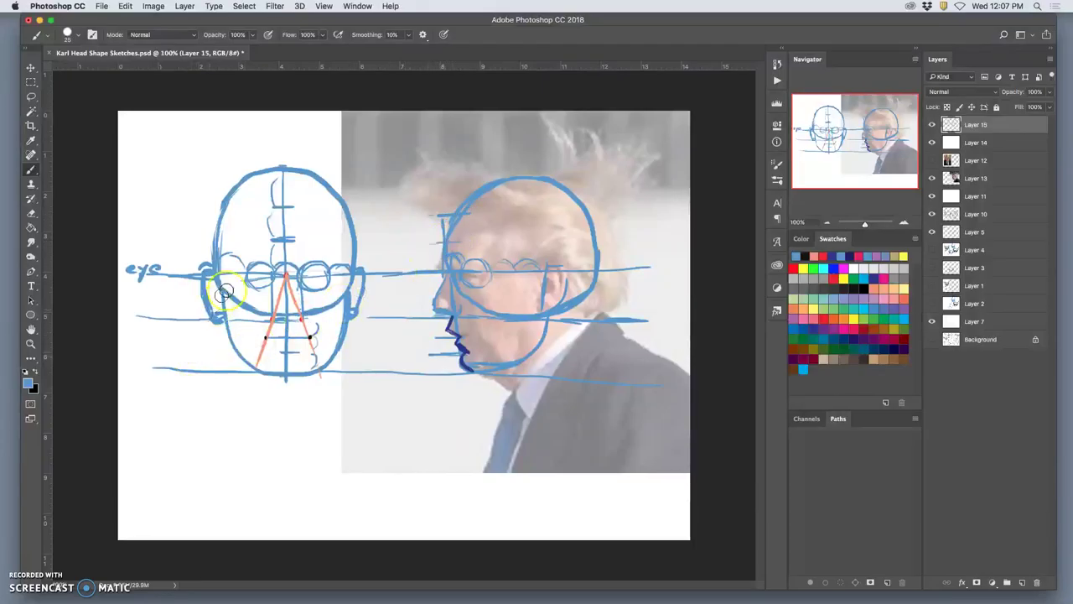
pyautogui.click(294, 233)
pyautogui.click(342, 244)
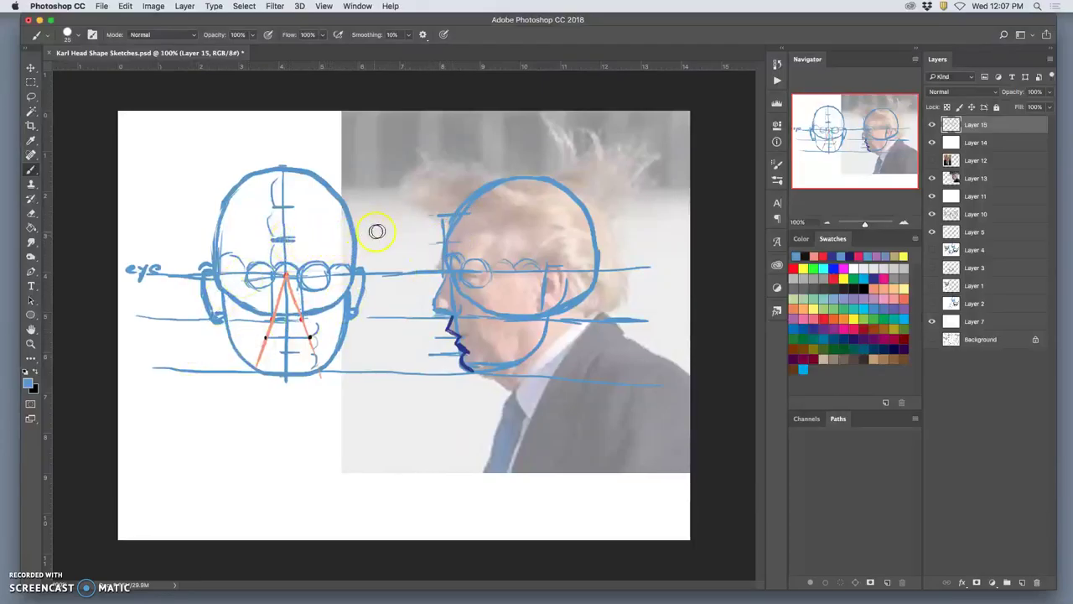
pyautogui.moveTo(387, 238); pyautogui.dragTo(392, 244)
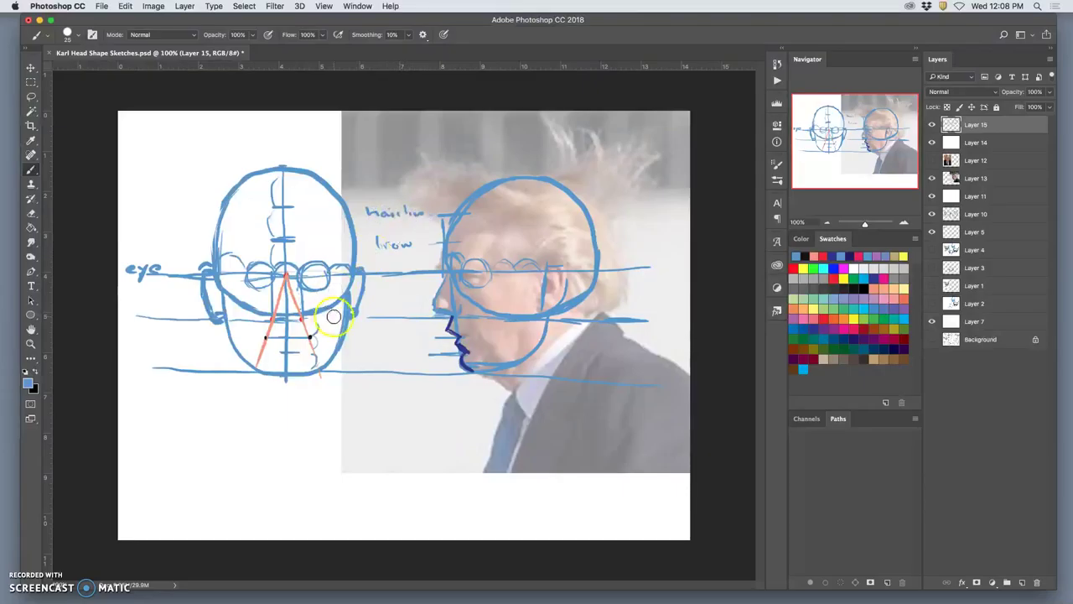
# Show Layer 12 and toggle Layer 15 to examine the hairline and brow placement on both reference photos.
pyautogui.click(931, 160)
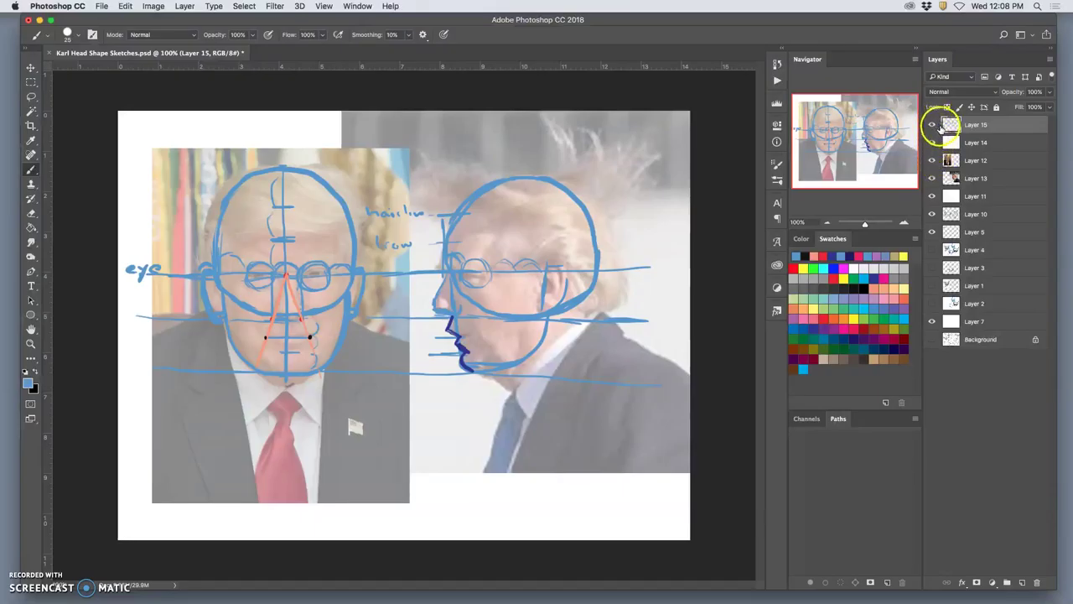
pyautogui.click(931, 124)
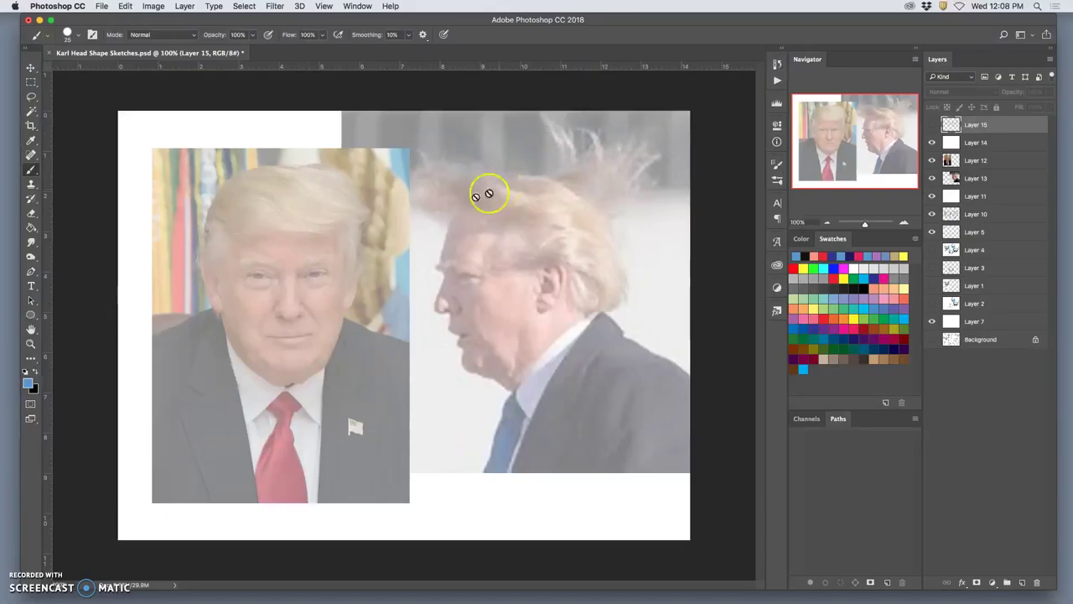
pyautogui.moveTo(303, 252)
pyautogui.mouseDown()
pyautogui.moveTo(311, 242)
pyautogui.moveTo(254, 240)
pyautogui.moveTo(280, 246)
pyautogui.mouseUp()
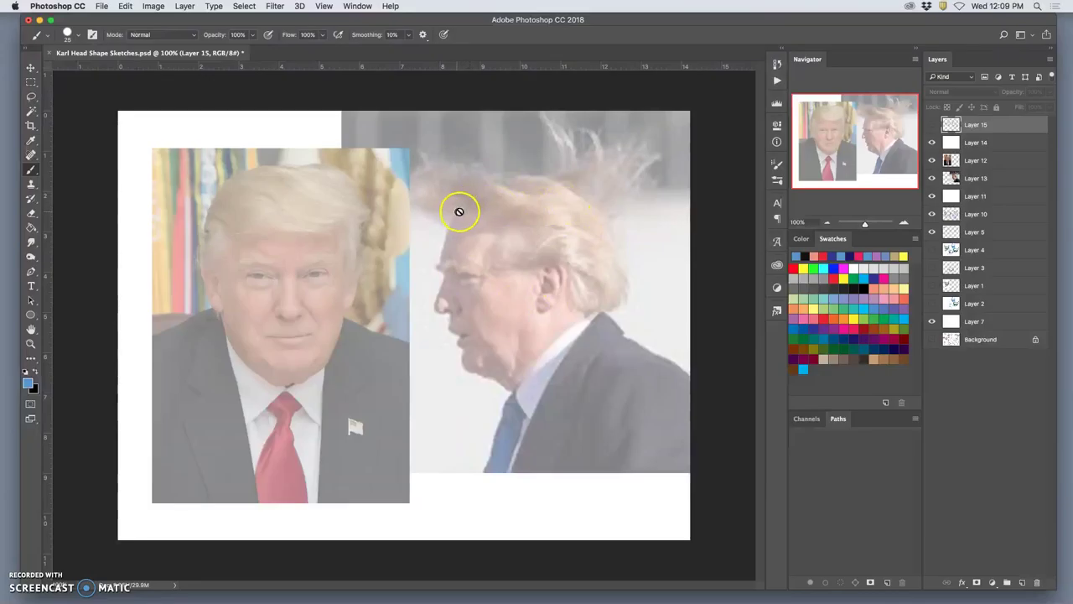
pyautogui.click(932, 124)
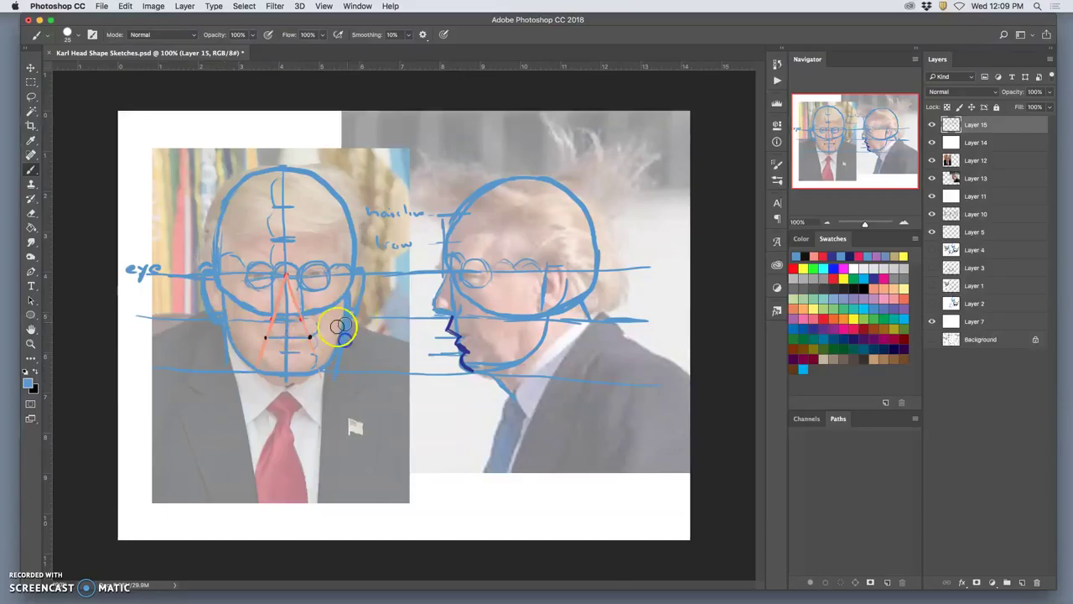
# Draw light blue neck lines below the jaw on the front and profile heads, and hide Layers 12 and 13.
pyautogui.moveTo(230, 361); pyautogui.dragTo(234, 379)
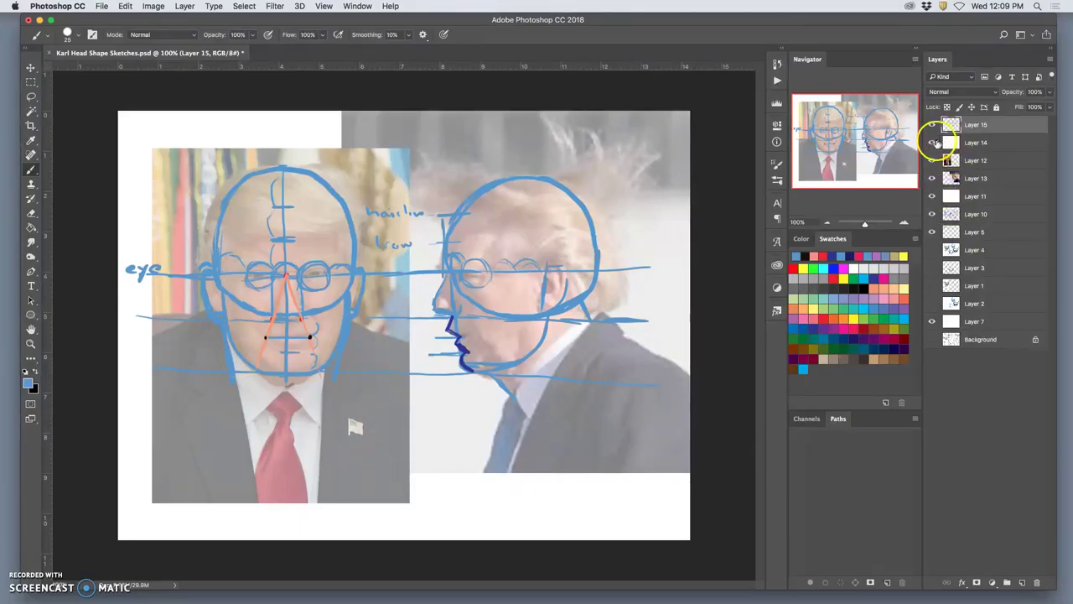
pyautogui.click(933, 160)
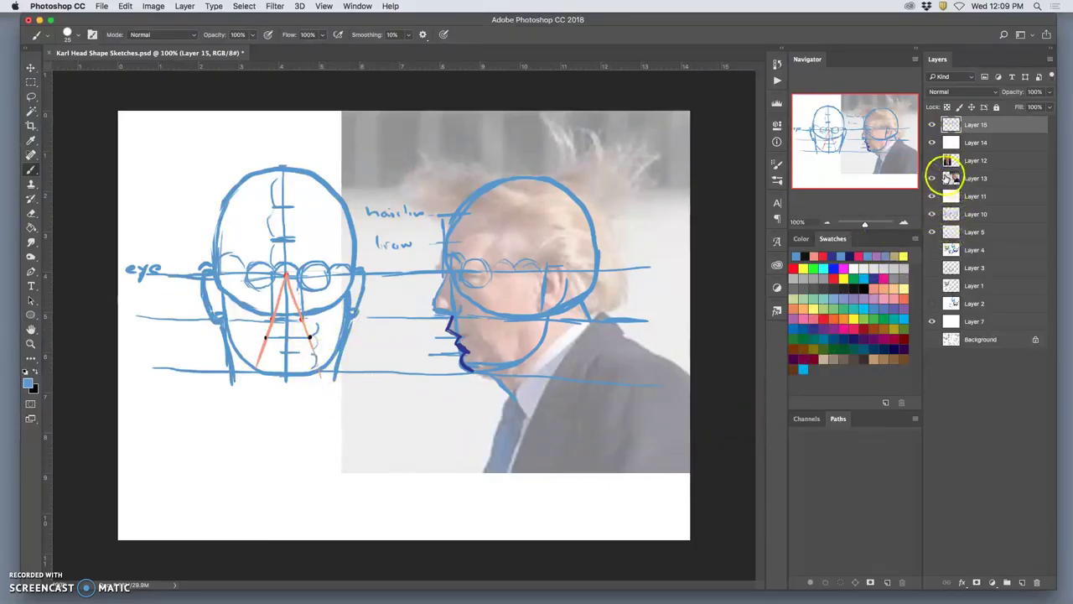
pyautogui.click(932, 177)
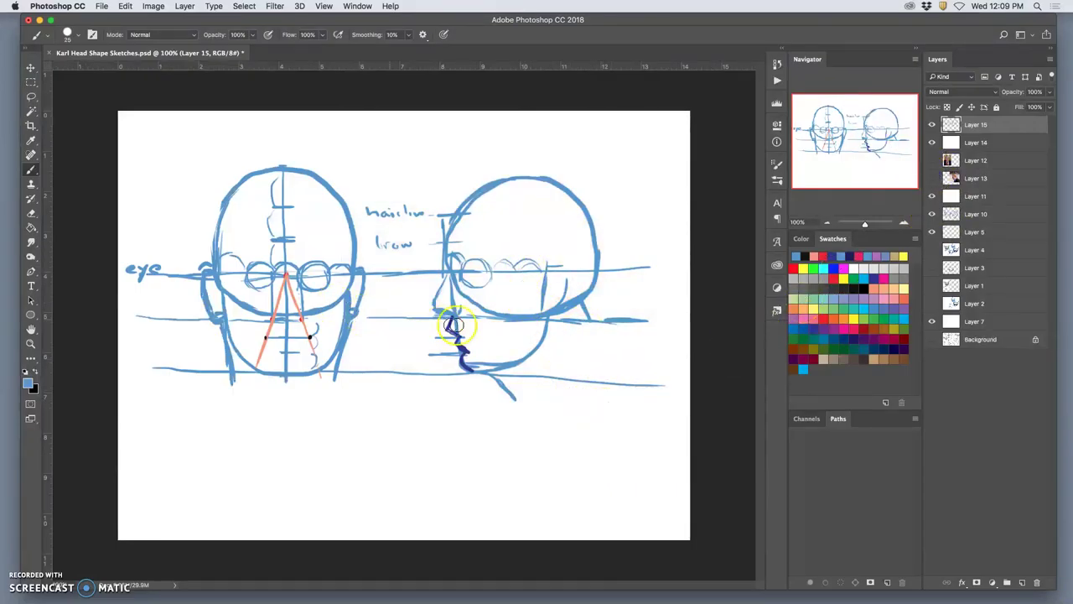
pyautogui.moveTo(453, 325); pyautogui.dragTo(443, 354)
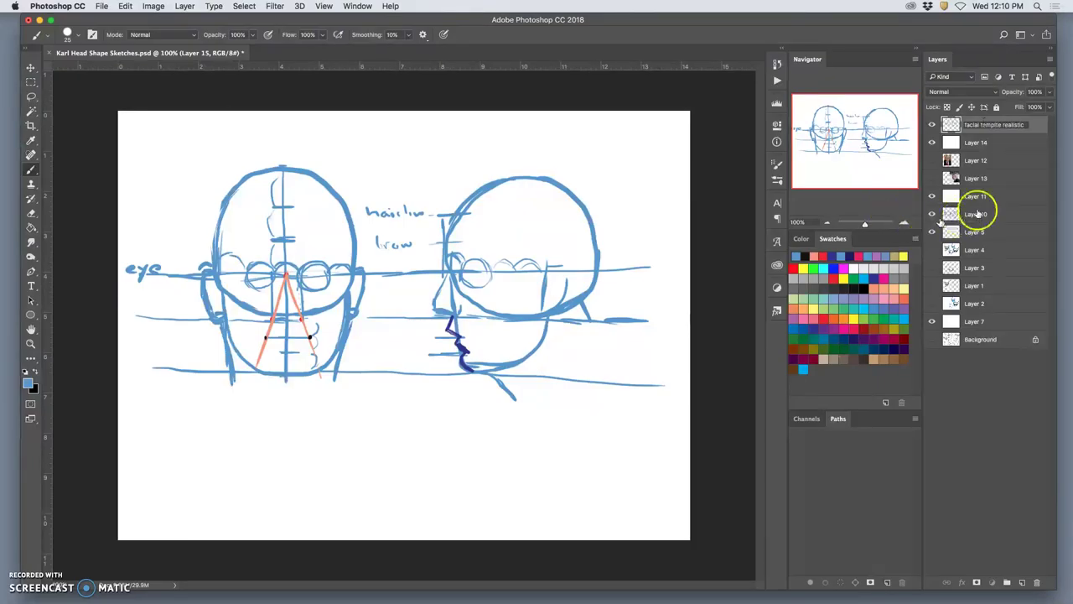
# Rename the guide drawing's layer as "facial template realistic" and add a new empty layer above it.
pyautogui.doubleClick(996, 124)
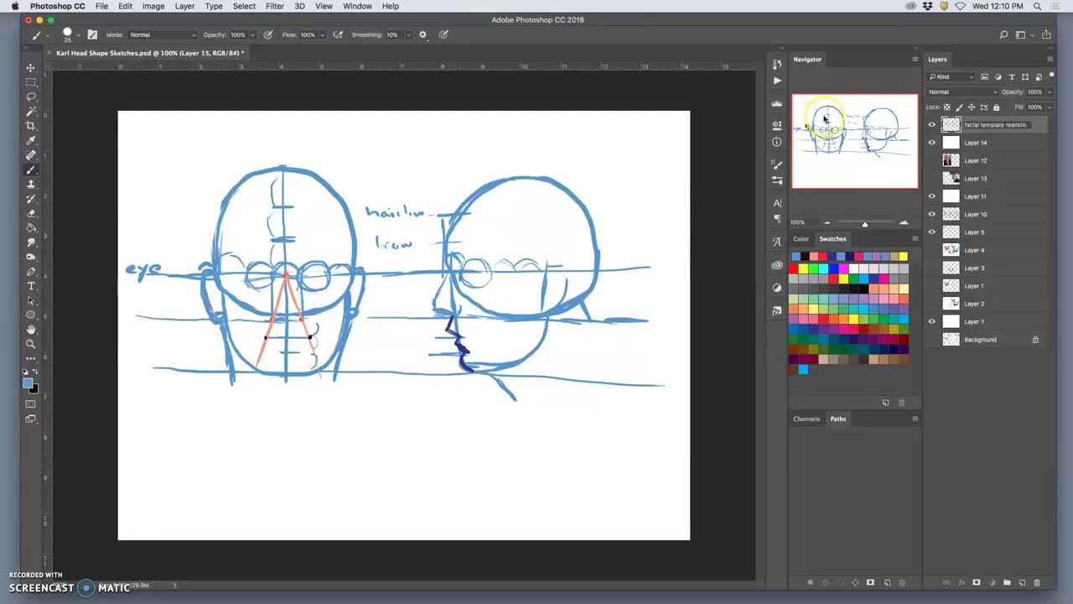
pyautogui.click(1034, 127)
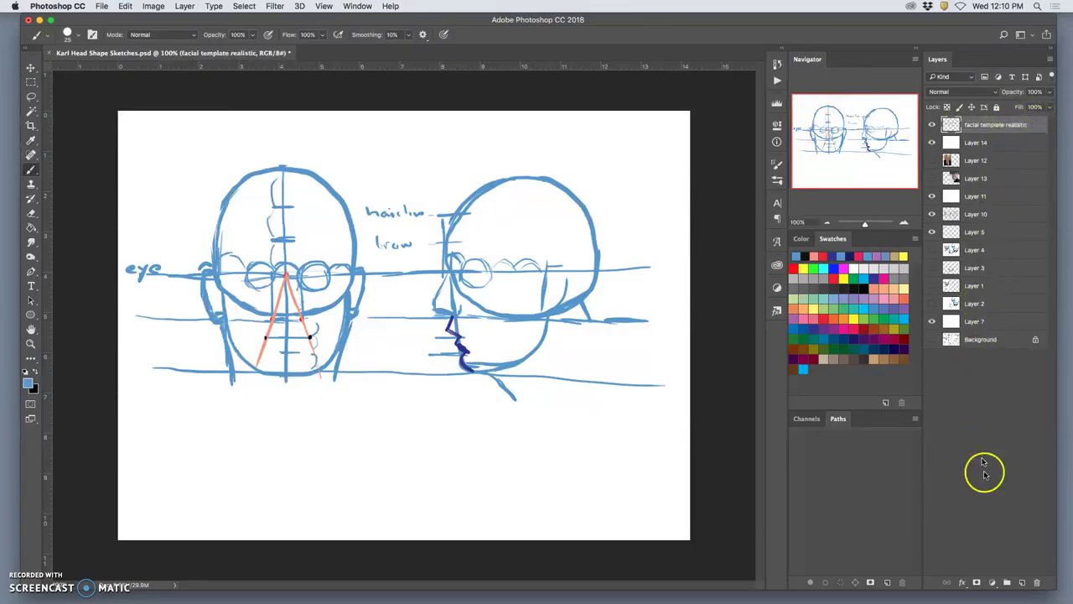
pyautogui.click(1022, 582)
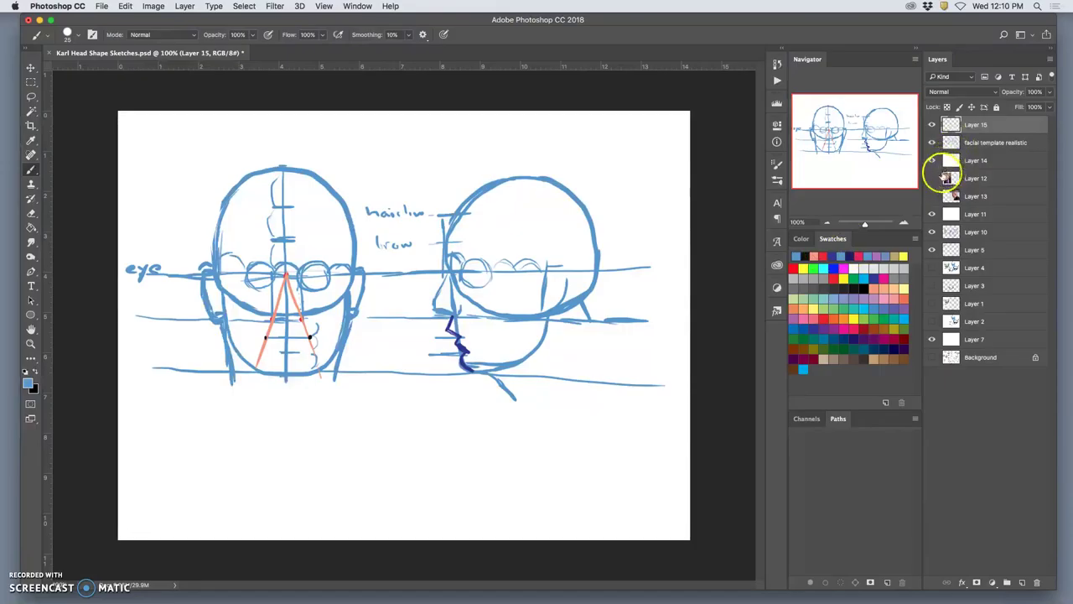
# Show the front reference photo on Layer 12 and set the facial template realistic layer's opacity to 60%.
pyautogui.click(932, 177)
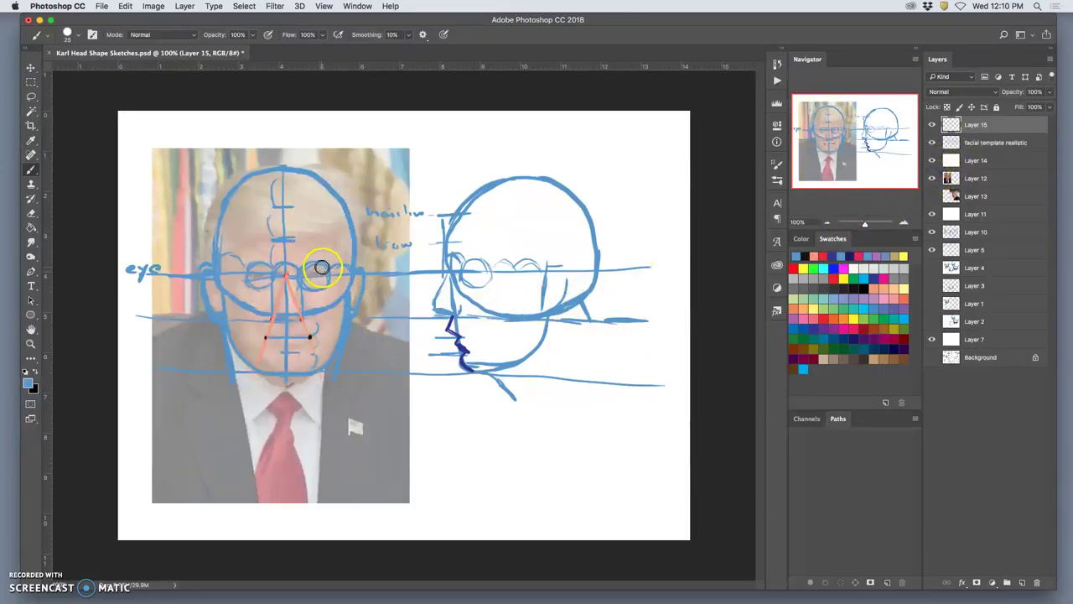
pyautogui.click(992, 145)
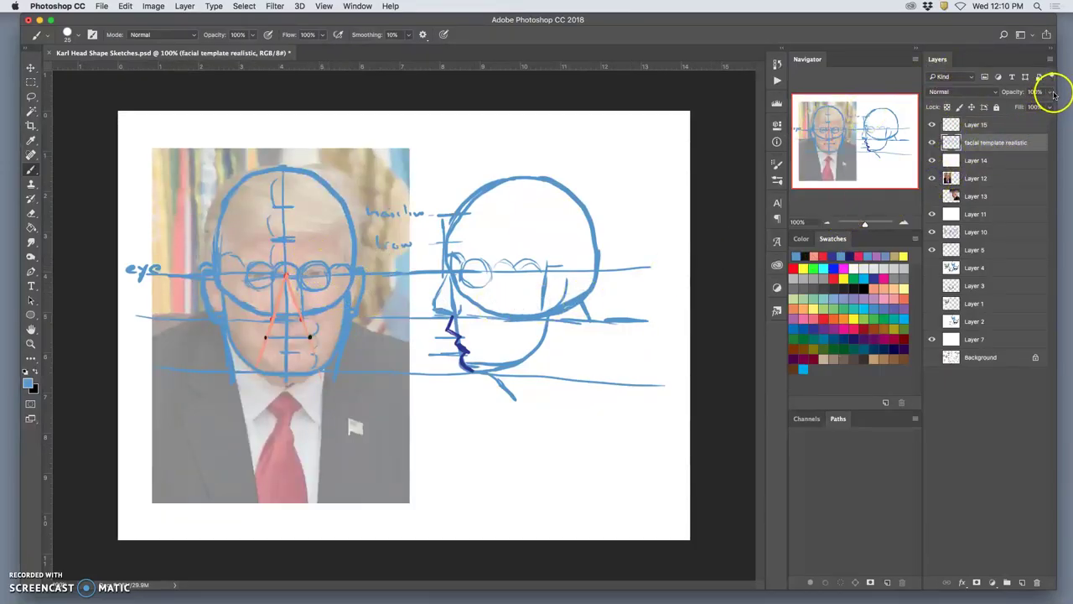
pyautogui.click(1053, 92)
pyautogui.moveTo(1041, 108)
pyautogui.mouseDown()
pyautogui.moveTo(1012, 107)
pyautogui.moveTo(1024, 108)
pyautogui.mouseUp()
# Zoom in on the front face to 300%, make black the painting color, and set the brush size to 17 px.
pyautogui.press('super+plus')
pyautogui.press('super+plus')
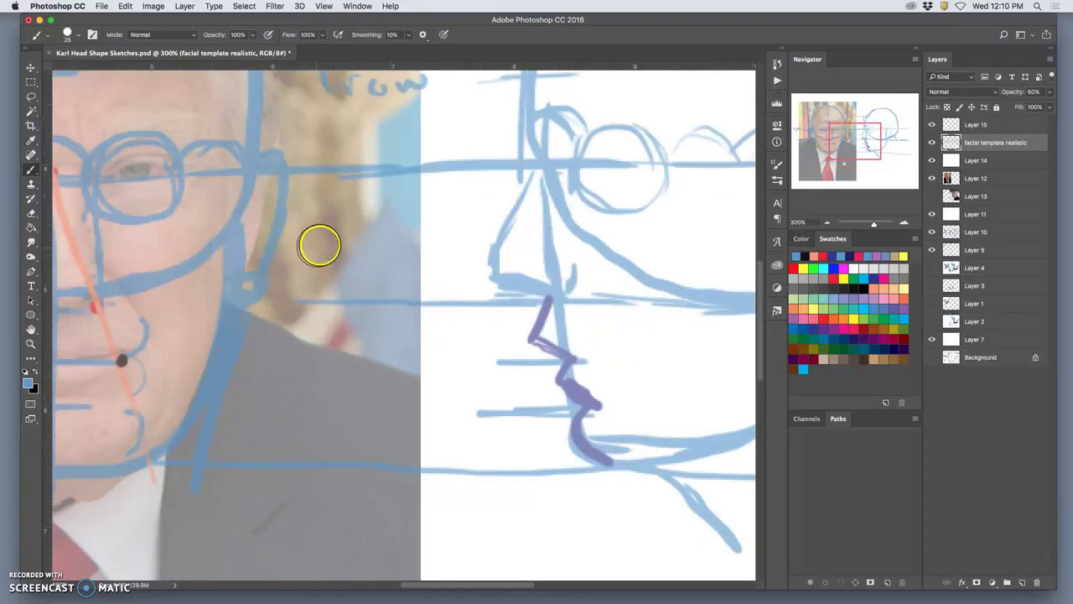
pyautogui.moveTo(443, 238); pyautogui.dragTo(580, 223)
pyautogui.moveTo(246, 237); pyautogui.dragTo(475, 260)
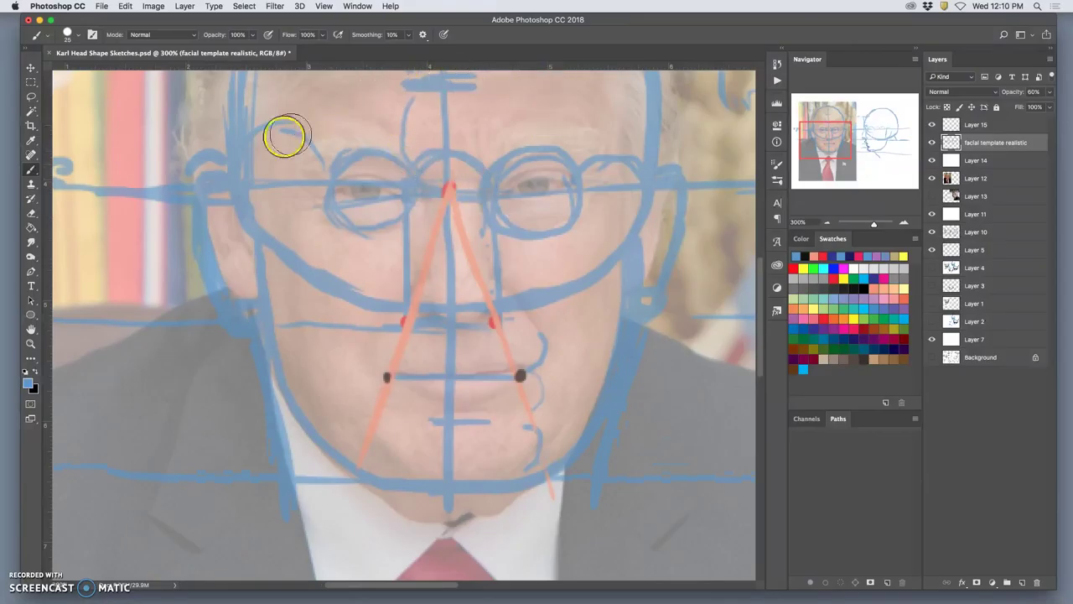
pyautogui.click(36, 373)
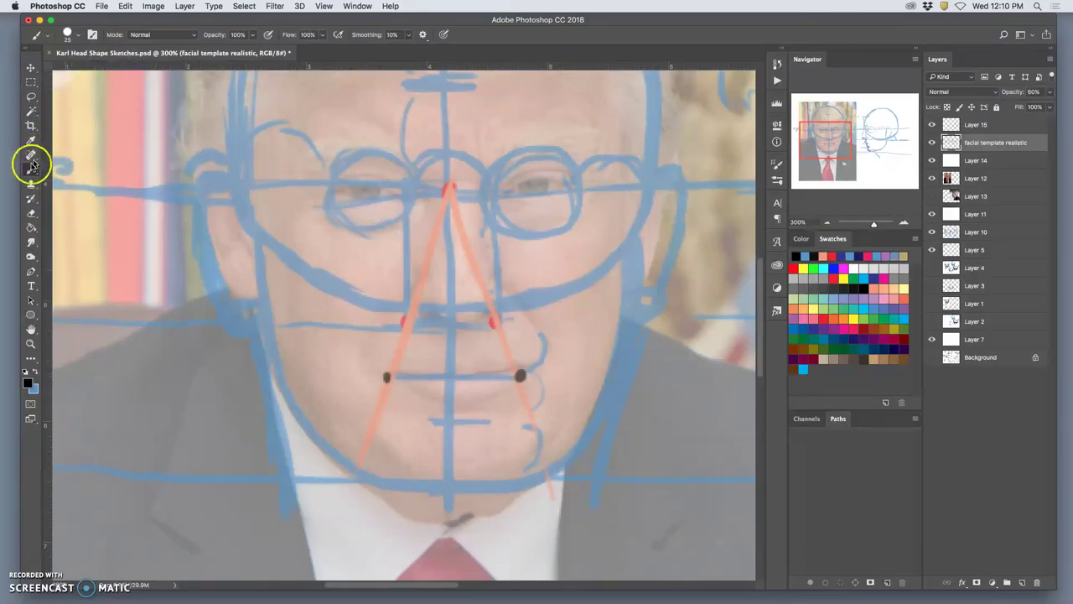
pyautogui.click(81, 35)
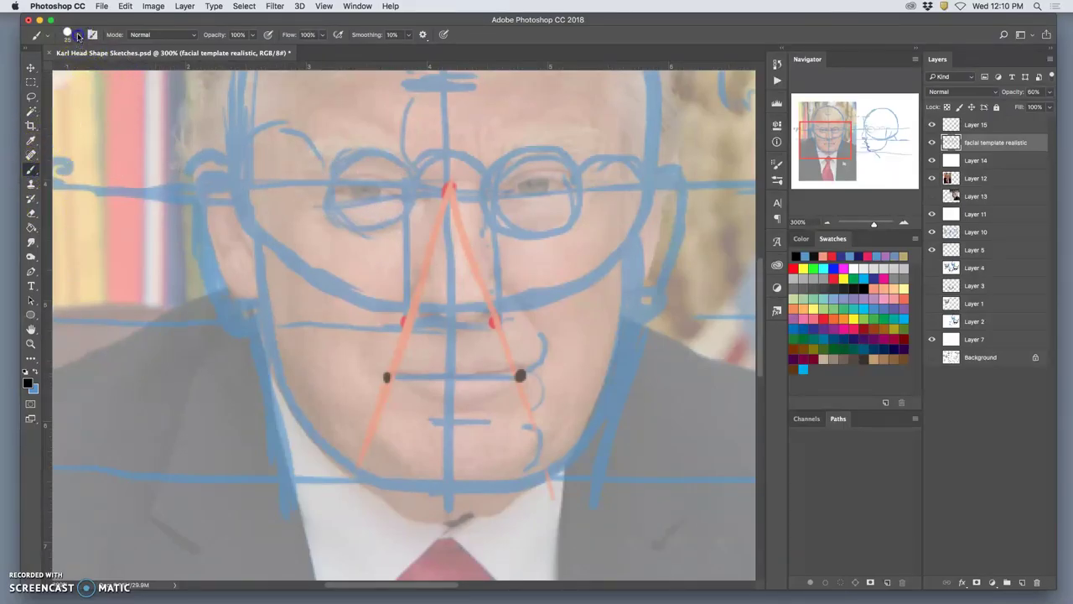
pyautogui.moveTo(94, 73); pyautogui.dragTo(91, 72)
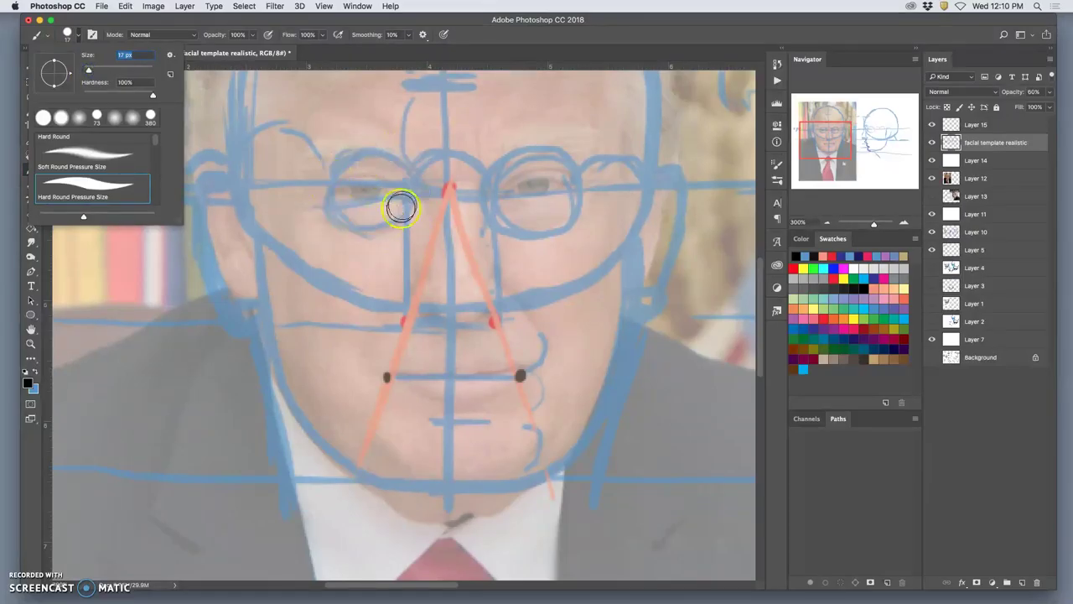
pyautogui.click(318, 191)
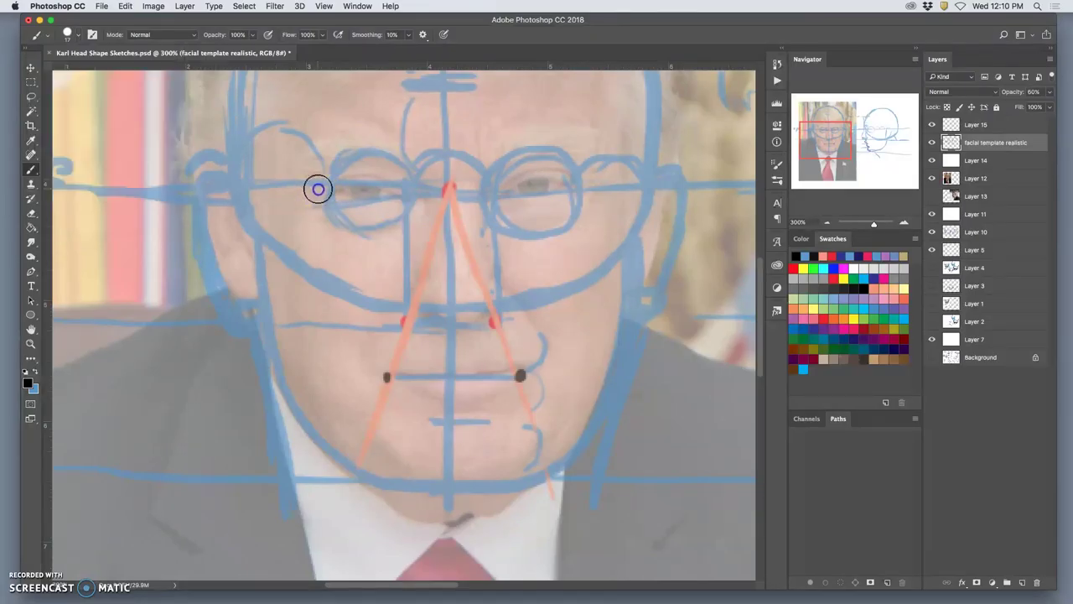
pyautogui.moveTo(357, 182)
pyautogui.mouseDown()
pyautogui.moveTo(423, 199)
pyautogui.moveTo(361, 179)
pyautogui.moveTo(317, 190)
pyautogui.mouseUp()
pyautogui.press('super+z')
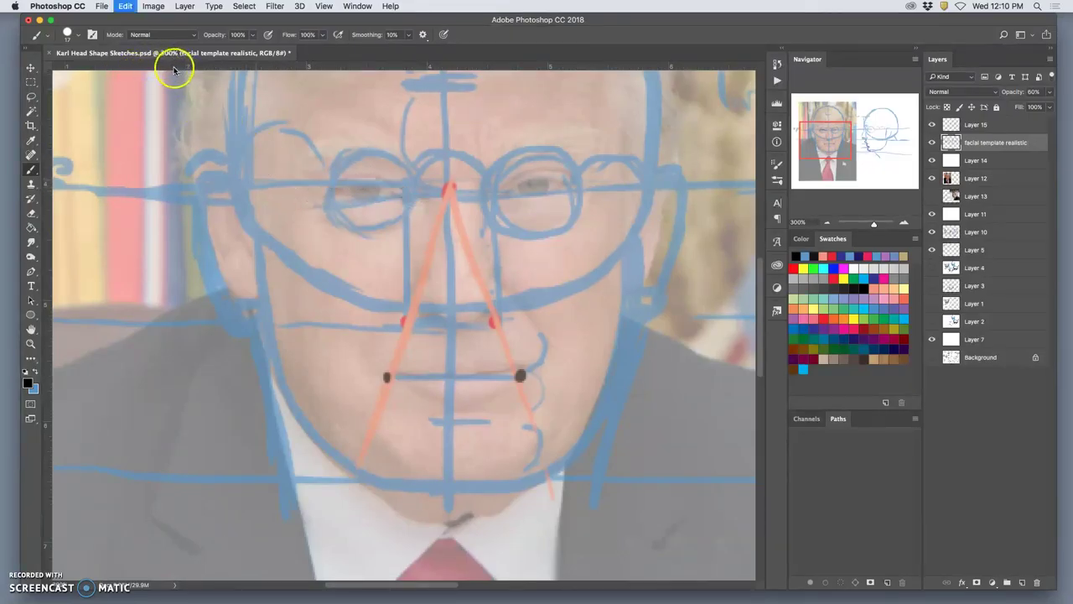
# Reduce the brush size to 9 px and its hardness to 98%.
pyautogui.click(74, 36)
pyautogui.moveTo(89, 68); pyautogui.dragTo(87, 73)
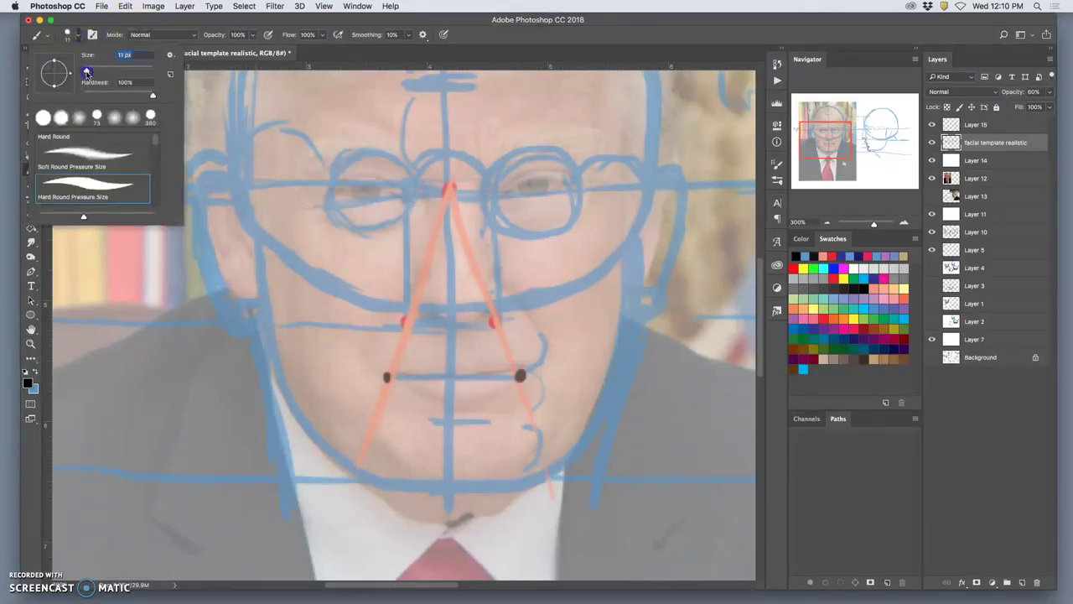
pyautogui.moveTo(152, 95); pyautogui.dragTo(150, 97)
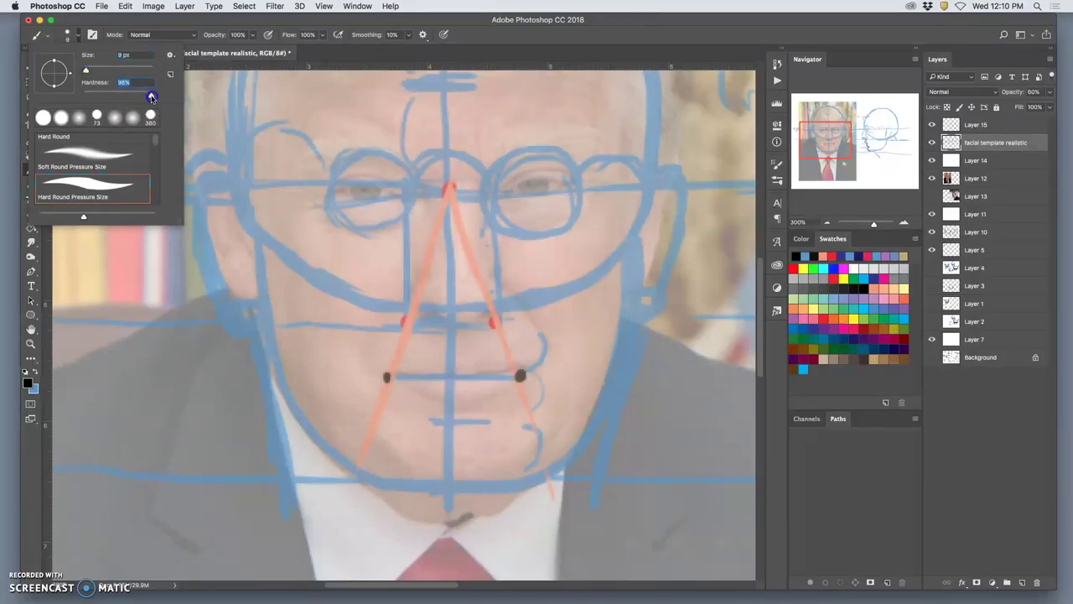
pyautogui.click(326, 196)
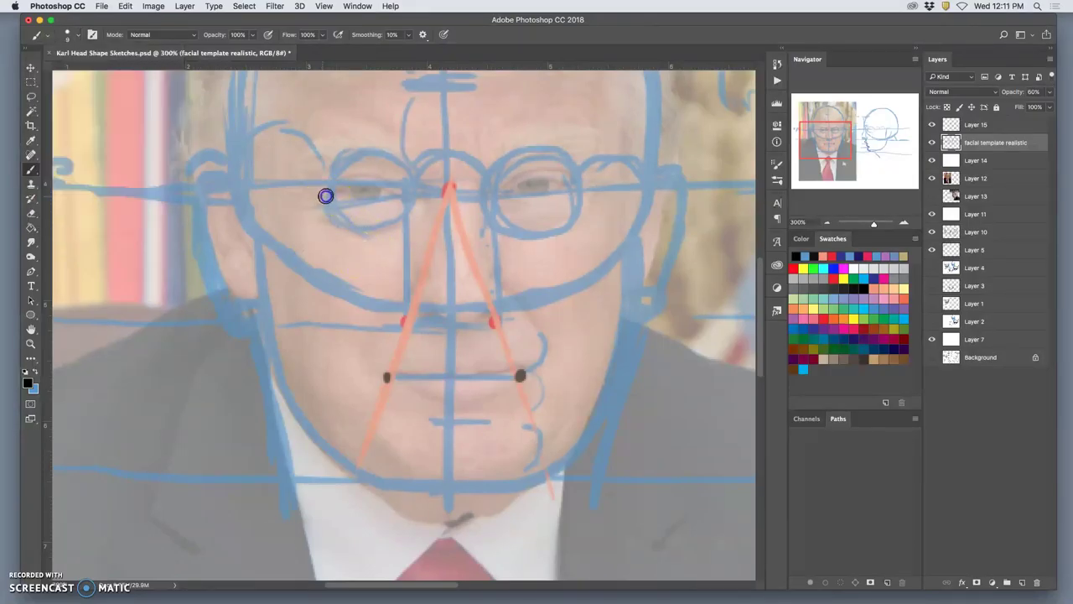
pyautogui.press('super+z')
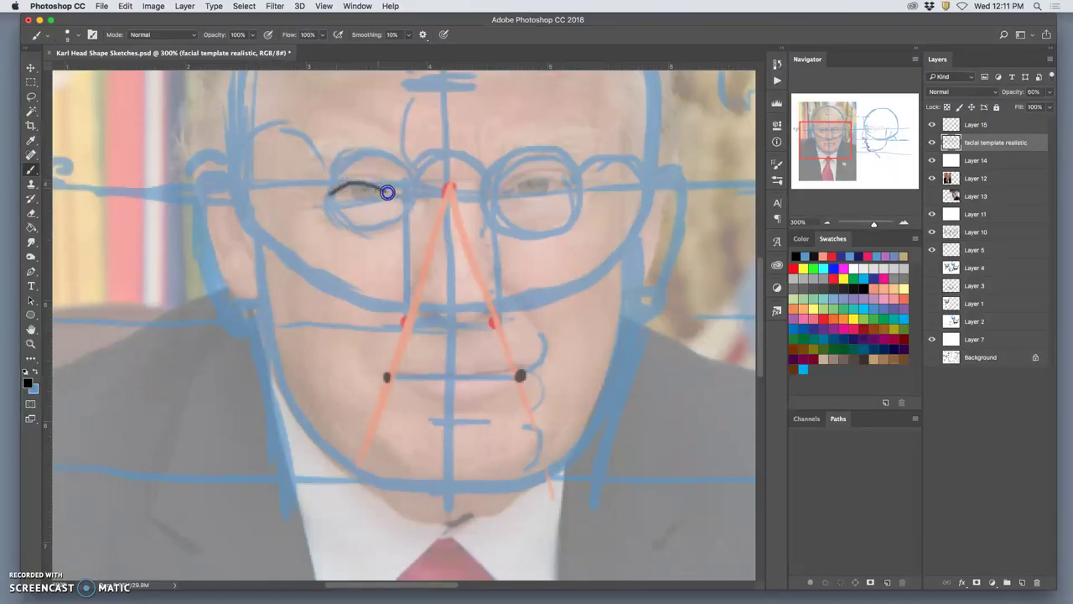
# Draw the upper and lower eyelid lines of both eyes in black over the front reference face.
pyautogui.moveTo(405, 195); pyautogui.dragTo(406, 195)
pyautogui.moveTo(545, 186); pyautogui.dragTo(497, 192)
pyautogui.moveTo(407, 186); pyautogui.dragTo(338, 193)
pyautogui.moveTo(549, 184); pyautogui.dragTo(514, 193)
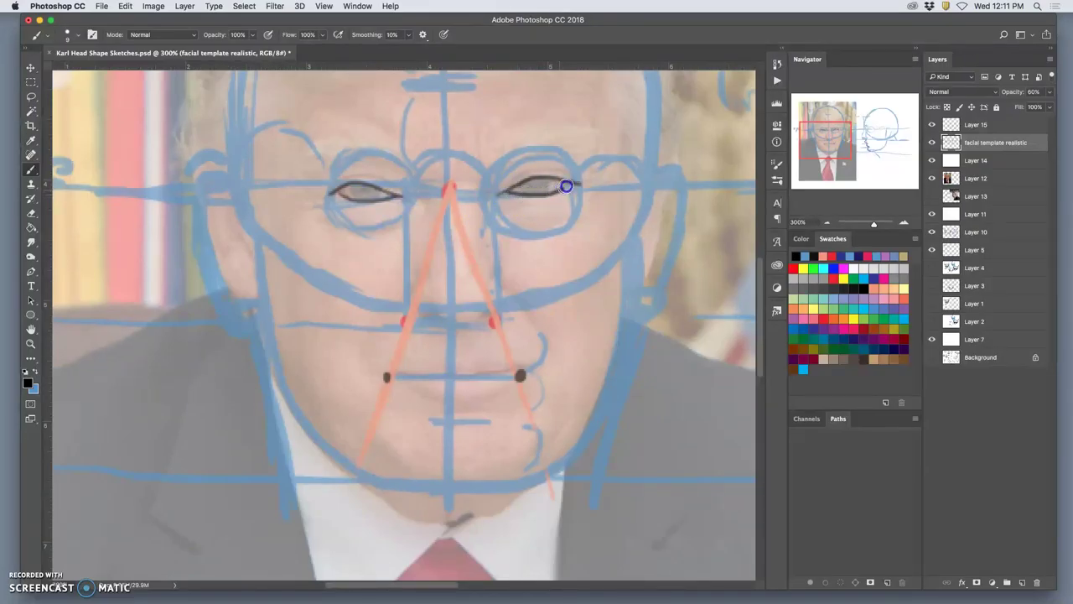
# Draw the irises inside both eyes and a curved eyelid crease above each one.
pyautogui.moveTo(354, 190)
pyautogui.mouseDown()
pyautogui.moveTo(376, 185)
pyautogui.moveTo(378, 196)
pyautogui.mouseUp()
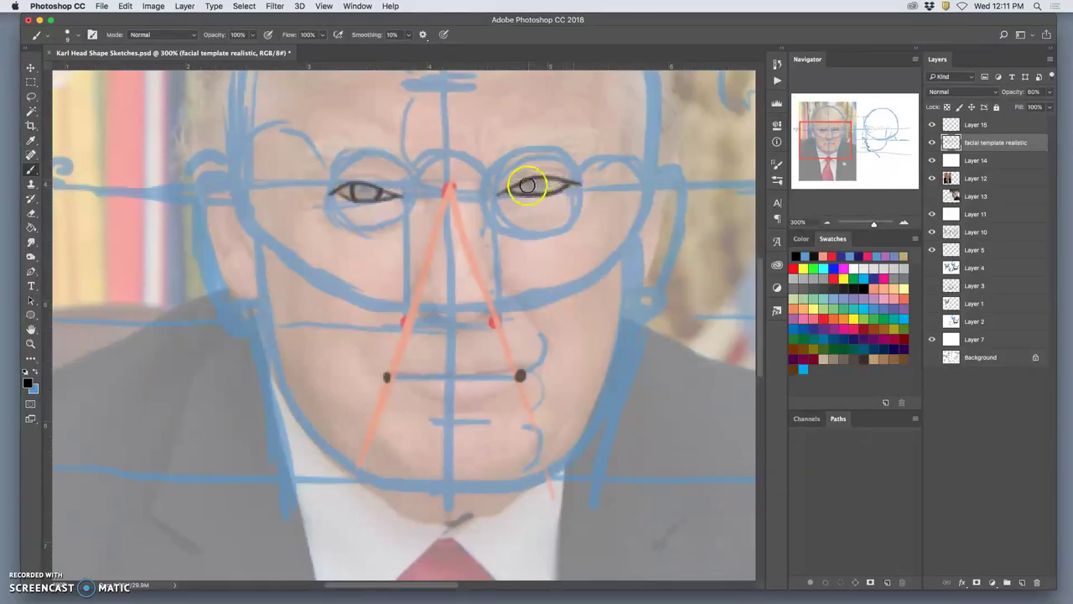
pyautogui.moveTo(519, 190); pyautogui.dragTo(548, 180)
pyautogui.moveTo(404, 186)
pyautogui.mouseDown()
pyautogui.moveTo(347, 174)
pyautogui.moveTo(332, 187)
pyautogui.moveTo(382, 179)
pyautogui.mouseUp()
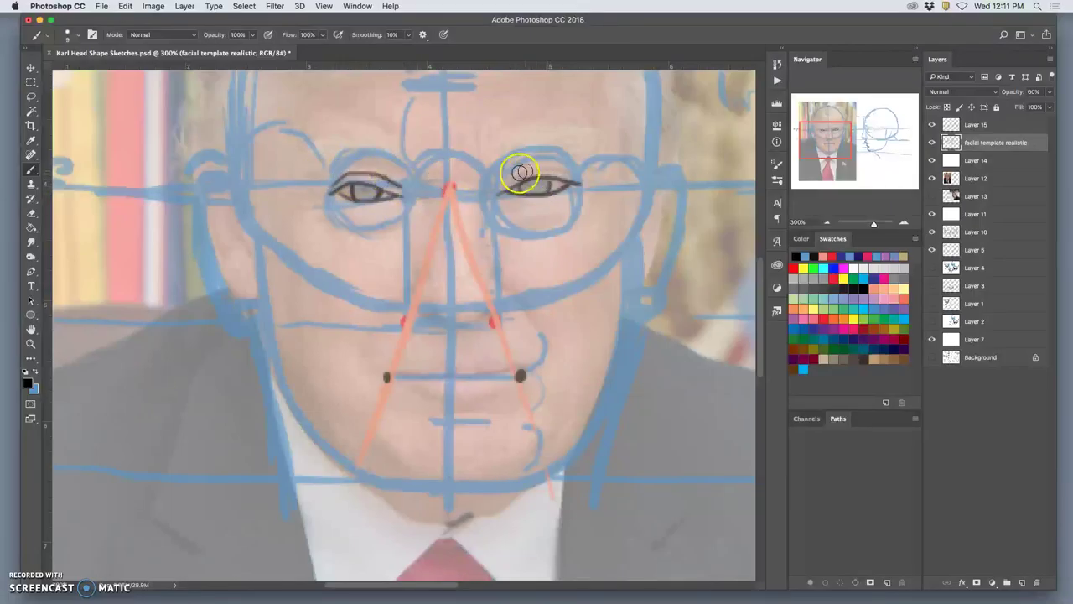
pyautogui.moveTo(504, 183); pyautogui.dragTo(532, 171)
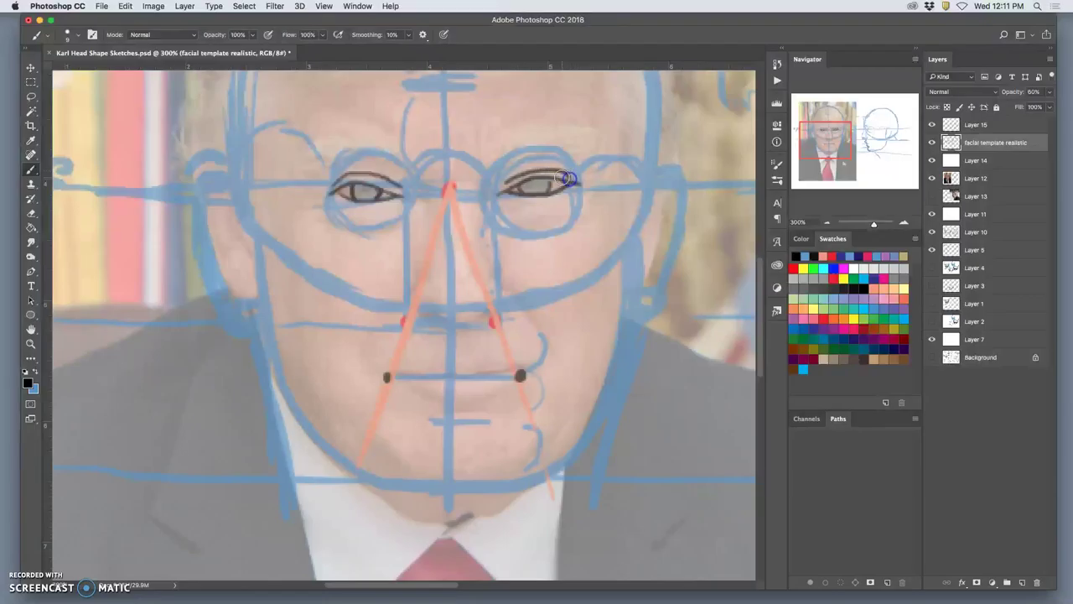
# Compare the template with the bare photo and draw a curved eye-bag line beneath each eye.
pyautogui.click(932, 142)
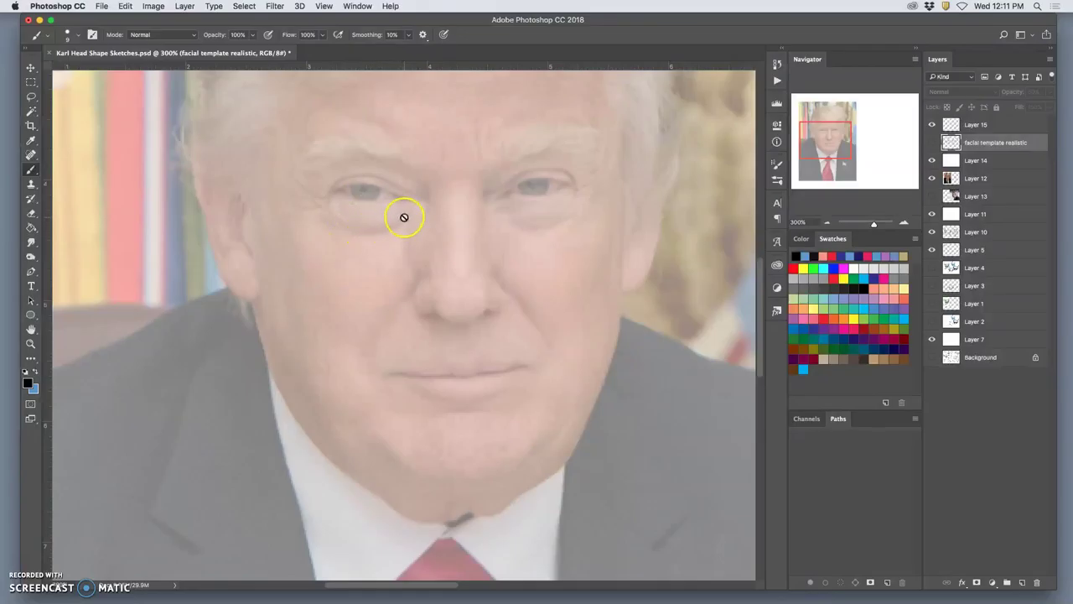
pyautogui.click(932, 142)
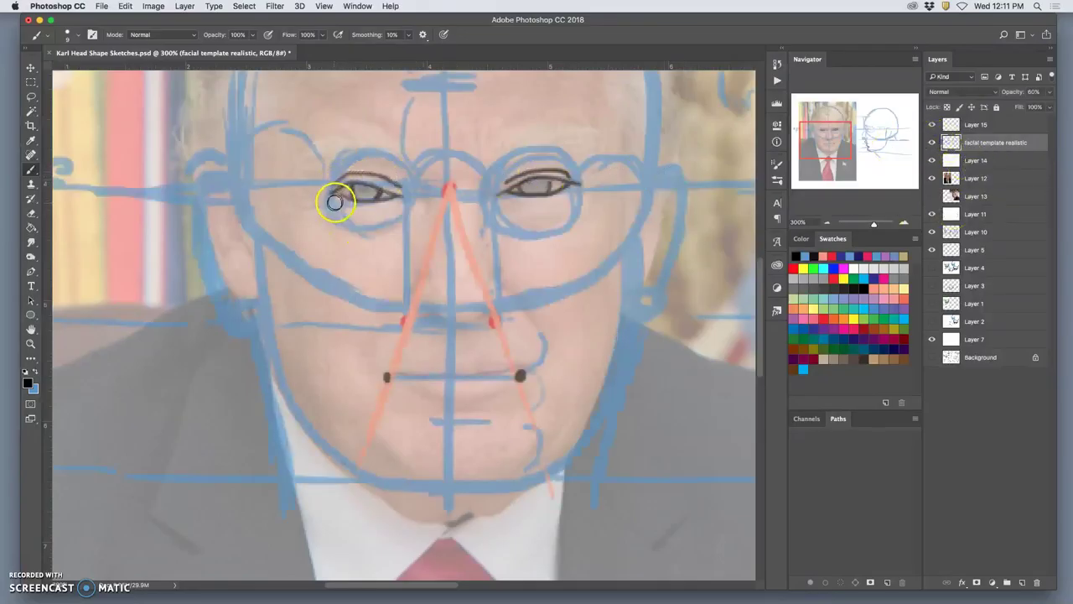
pyautogui.moveTo(333, 200)
pyautogui.mouseDown()
pyautogui.moveTo(362, 229)
pyautogui.moveTo(389, 229)
pyautogui.mouseUp()
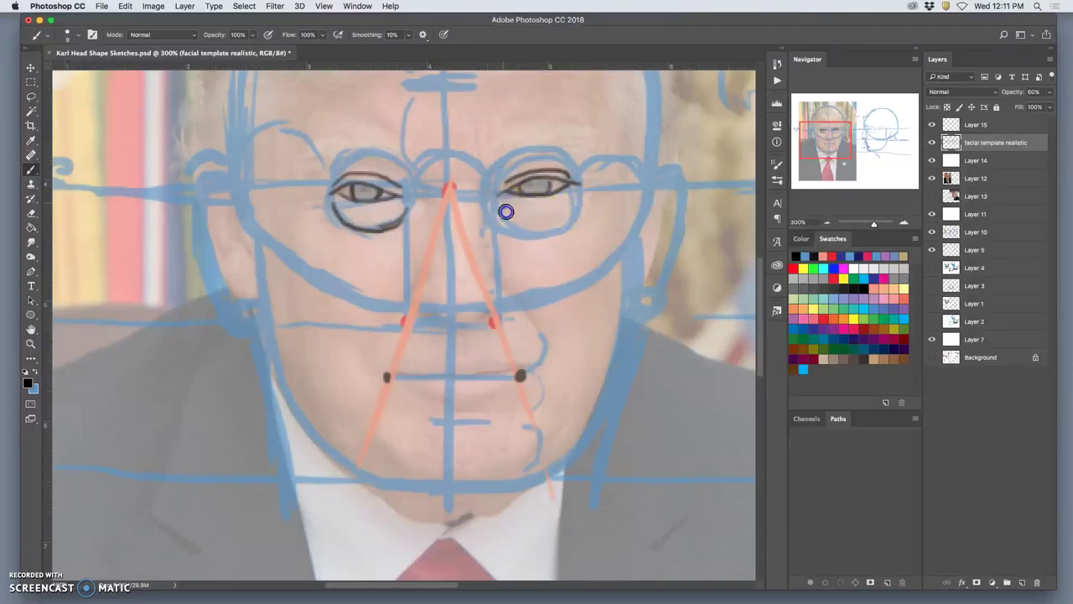
pyautogui.moveTo(544, 228); pyautogui.dragTo(573, 201)
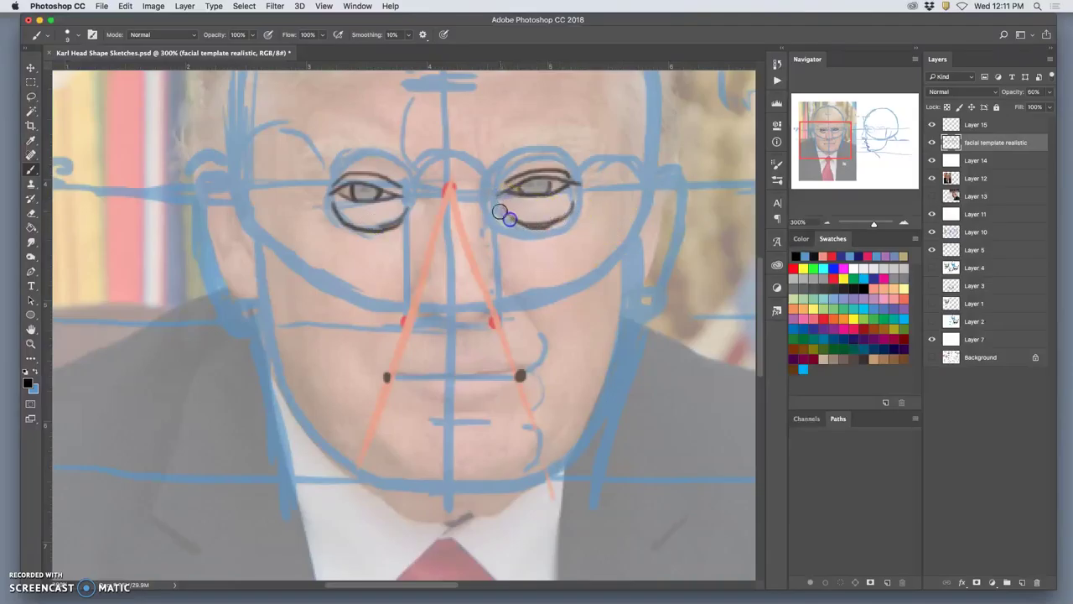
# Lock all properties of the facial template realistic layer and make Layer 15 the visible, active drawing layer.
pyautogui.click(931, 143)
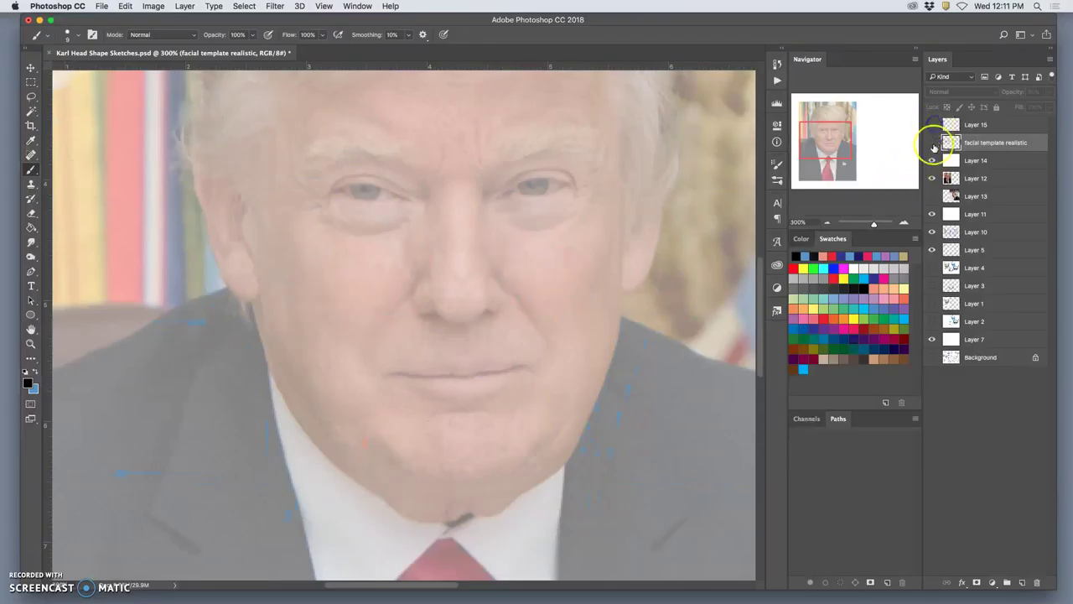
pyautogui.click(932, 143)
pyautogui.click(951, 125)
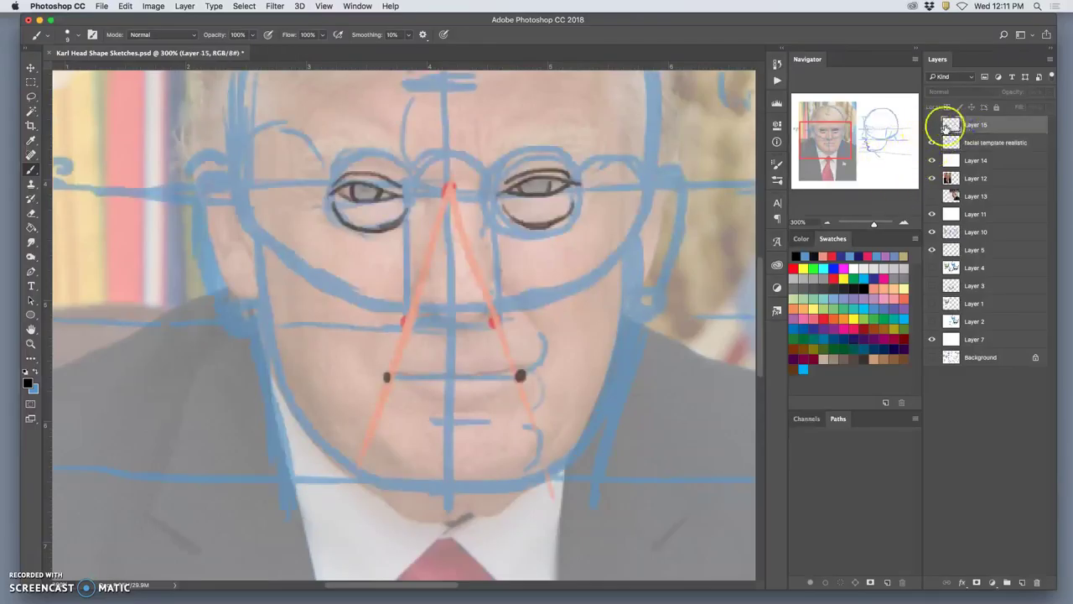
pyautogui.click(988, 145)
pyautogui.click(997, 107)
pyautogui.click(977, 124)
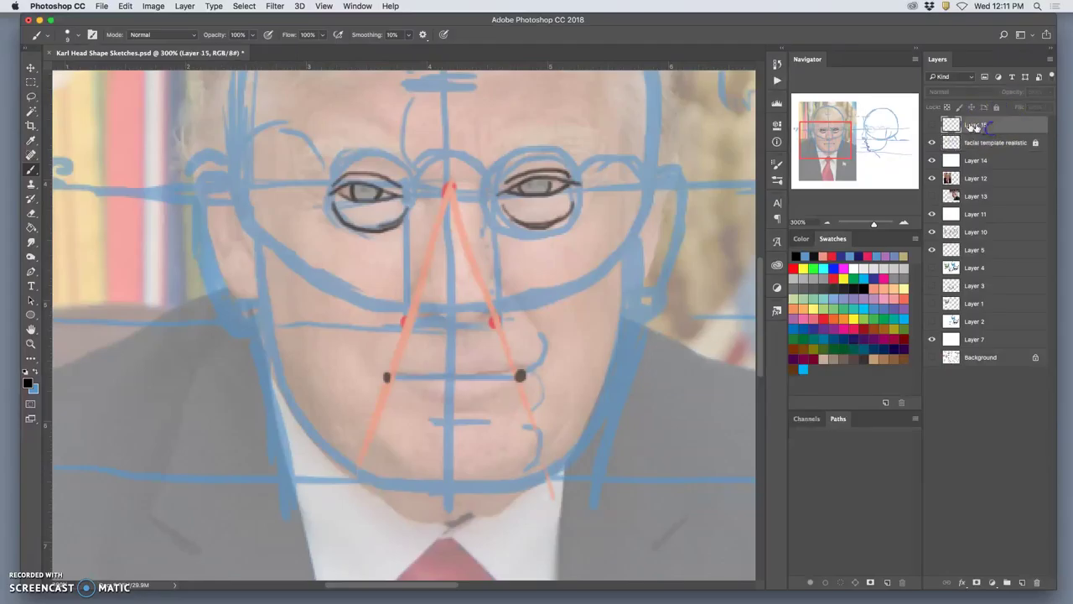
pyautogui.click(932, 124)
# Trace the eye on the image's left side in black on Layer 15, including its lids, iris and upper crease.
pyautogui.click(332, 195)
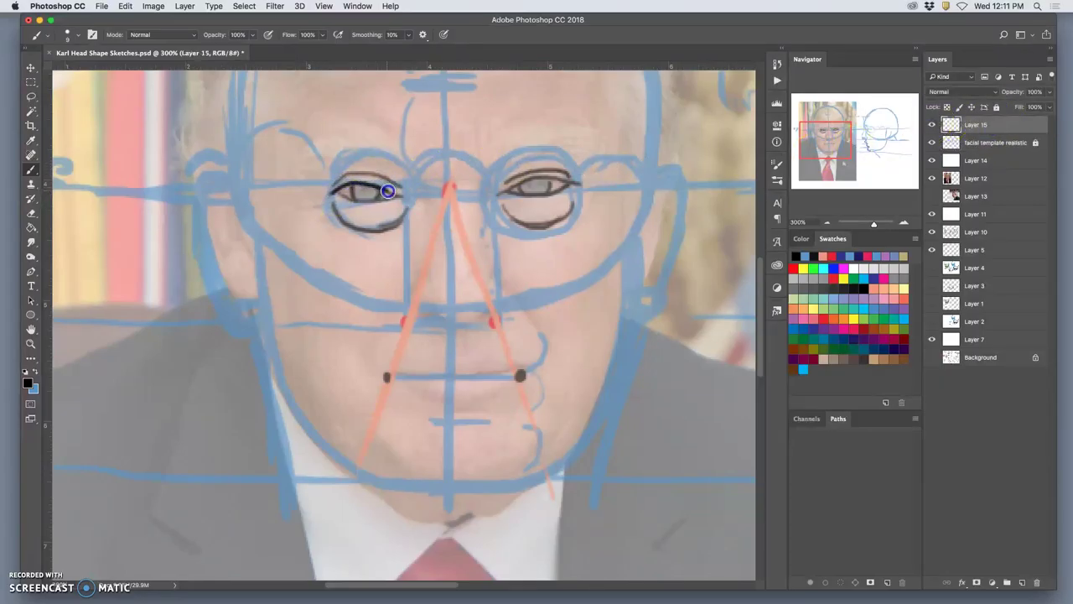
pyautogui.moveTo(400, 197)
pyautogui.mouseDown()
pyautogui.moveTo(349, 188)
pyautogui.moveTo(357, 183)
pyautogui.moveTo(362, 199)
pyautogui.moveTo(380, 190)
pyautogui.moveTo(337, 197)
pyautogui.moveTo(396, 196)
pyautogui.moveTo(338, 180)
pyautogui.mouseUp()
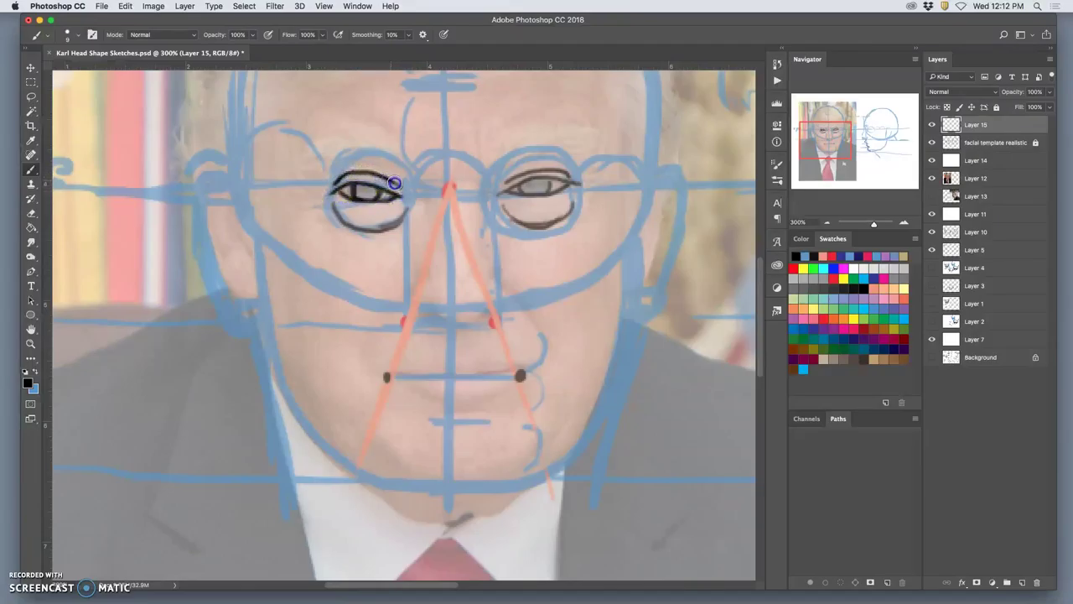
pyautogui.moveTo(400, 191)
pyautogui.mouseDown()
pyautogui.moveTo(356, 218)
pyautogui.moveTo(335, 204)
pyautogui.mouseUp()
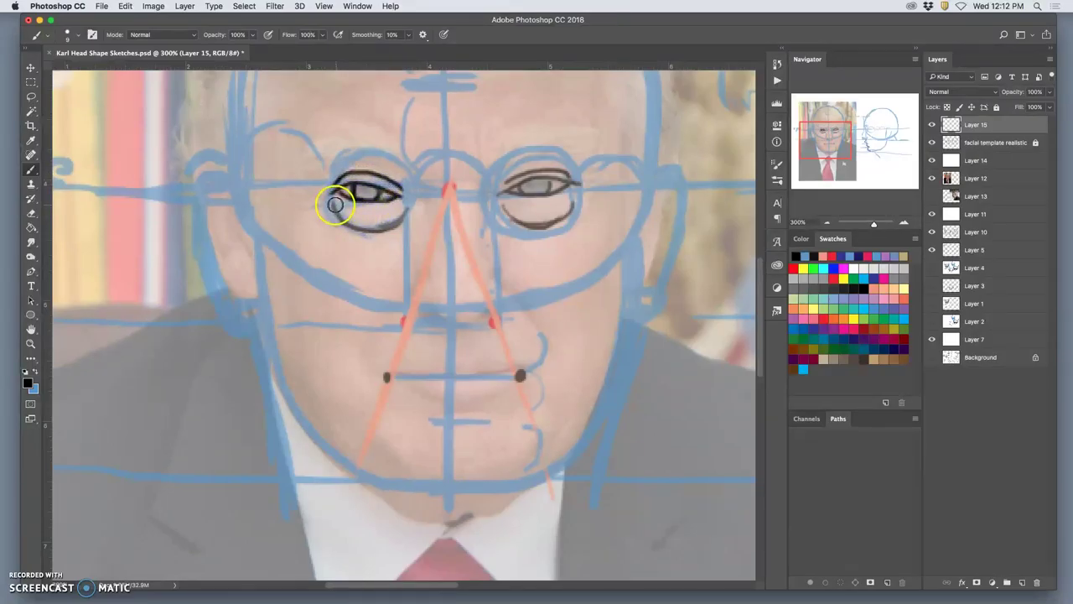